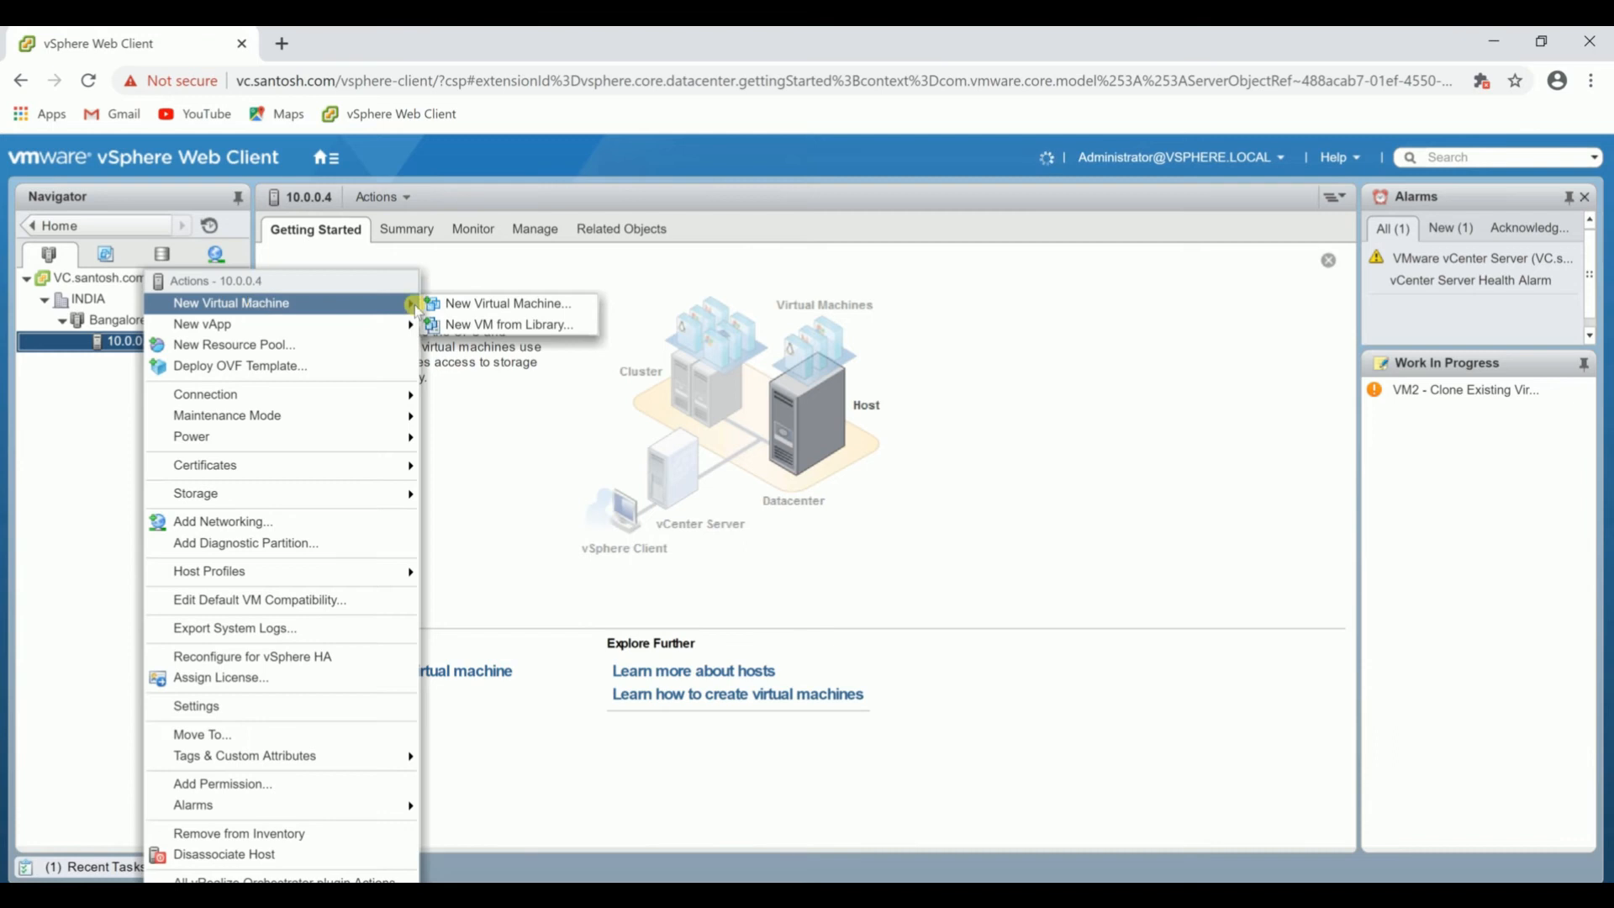
Start a new virtual machine 10.1_VM1 in INDIA on host 10.0.0.4 with datastore1, ESXi 6.0 and later compatibility, and Microsoft Windows 7 (64-bit).
{"action": "left_click", "coordinate": [471, 304]}
{"action": "left_click", "coordinate": [1101, 810]}
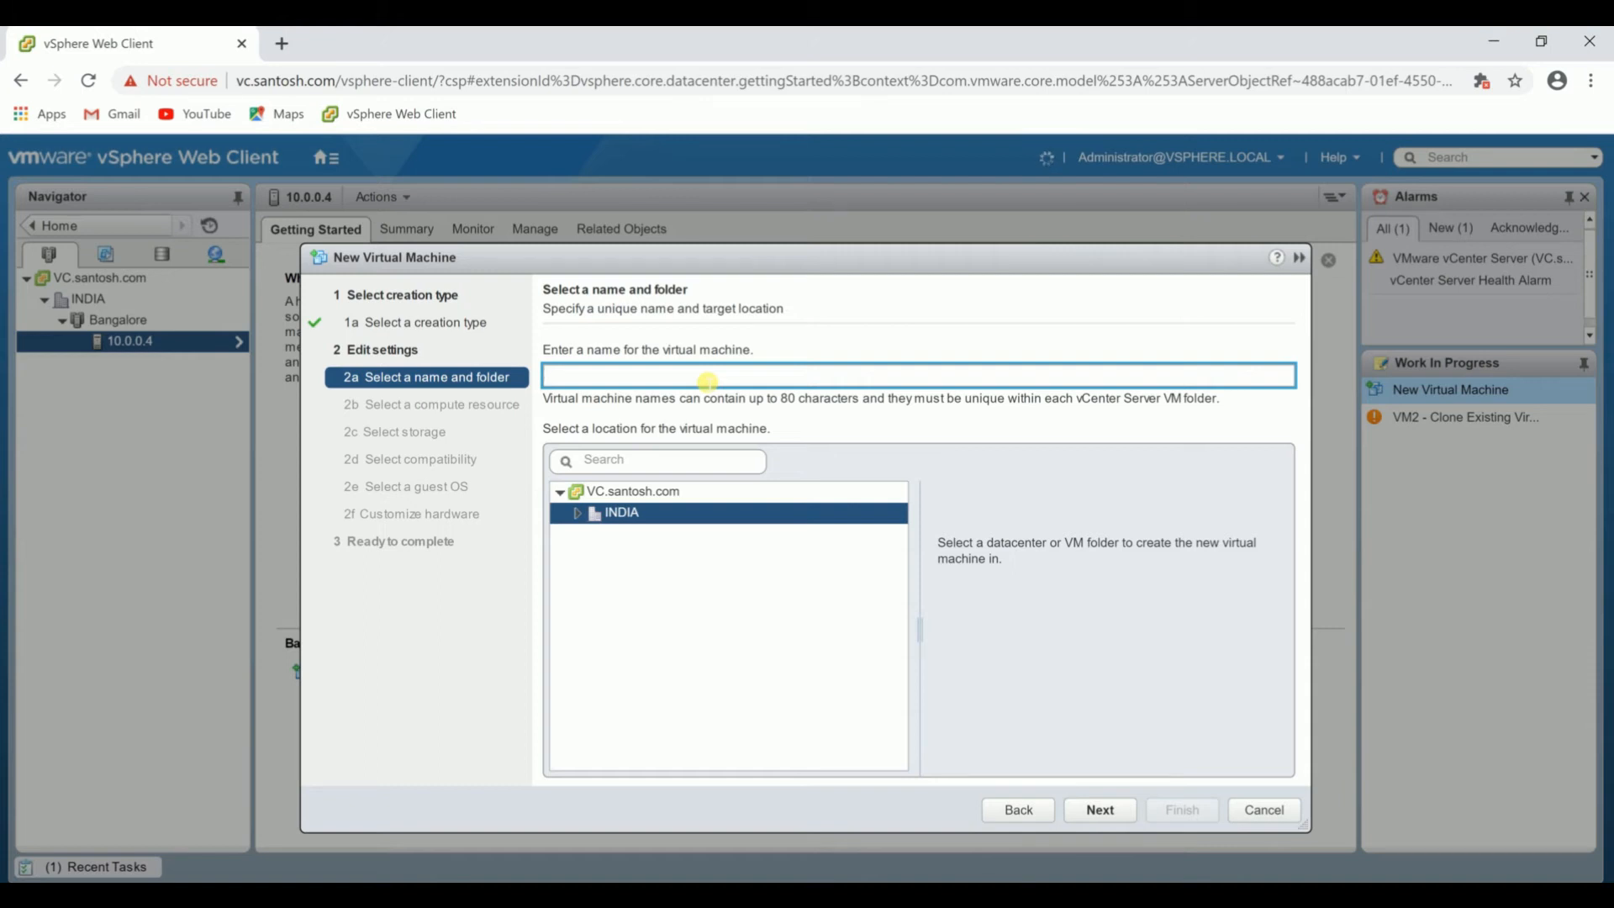
{"action": "left_click", "coordinate": [1100, 809]}
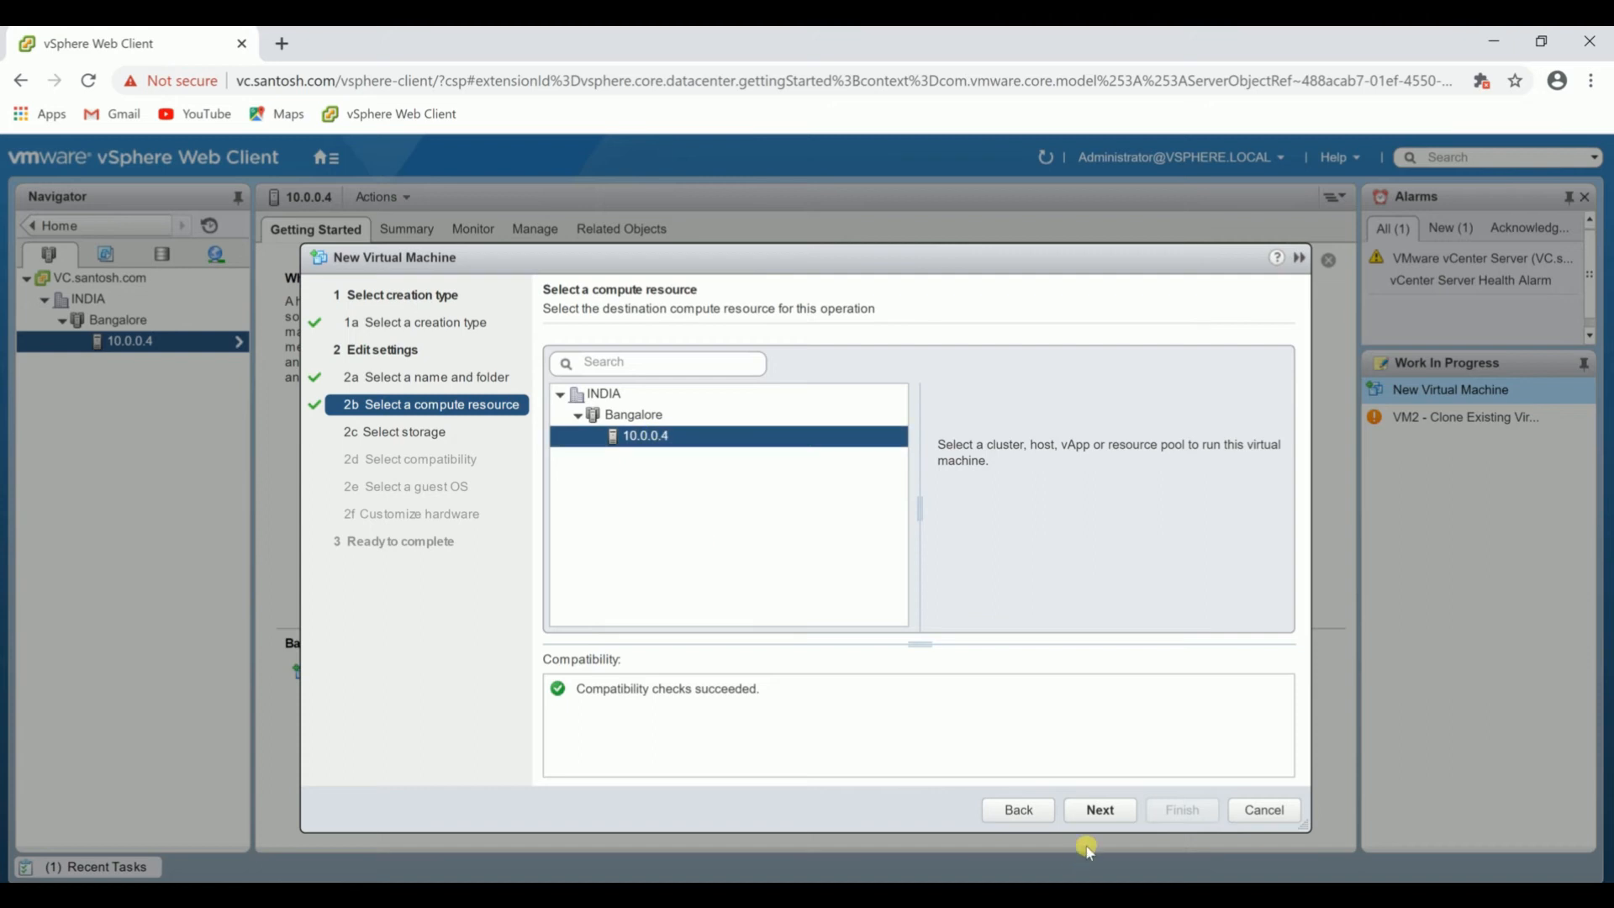
{"action": "left_click", "coordinate": [1086, 808]}
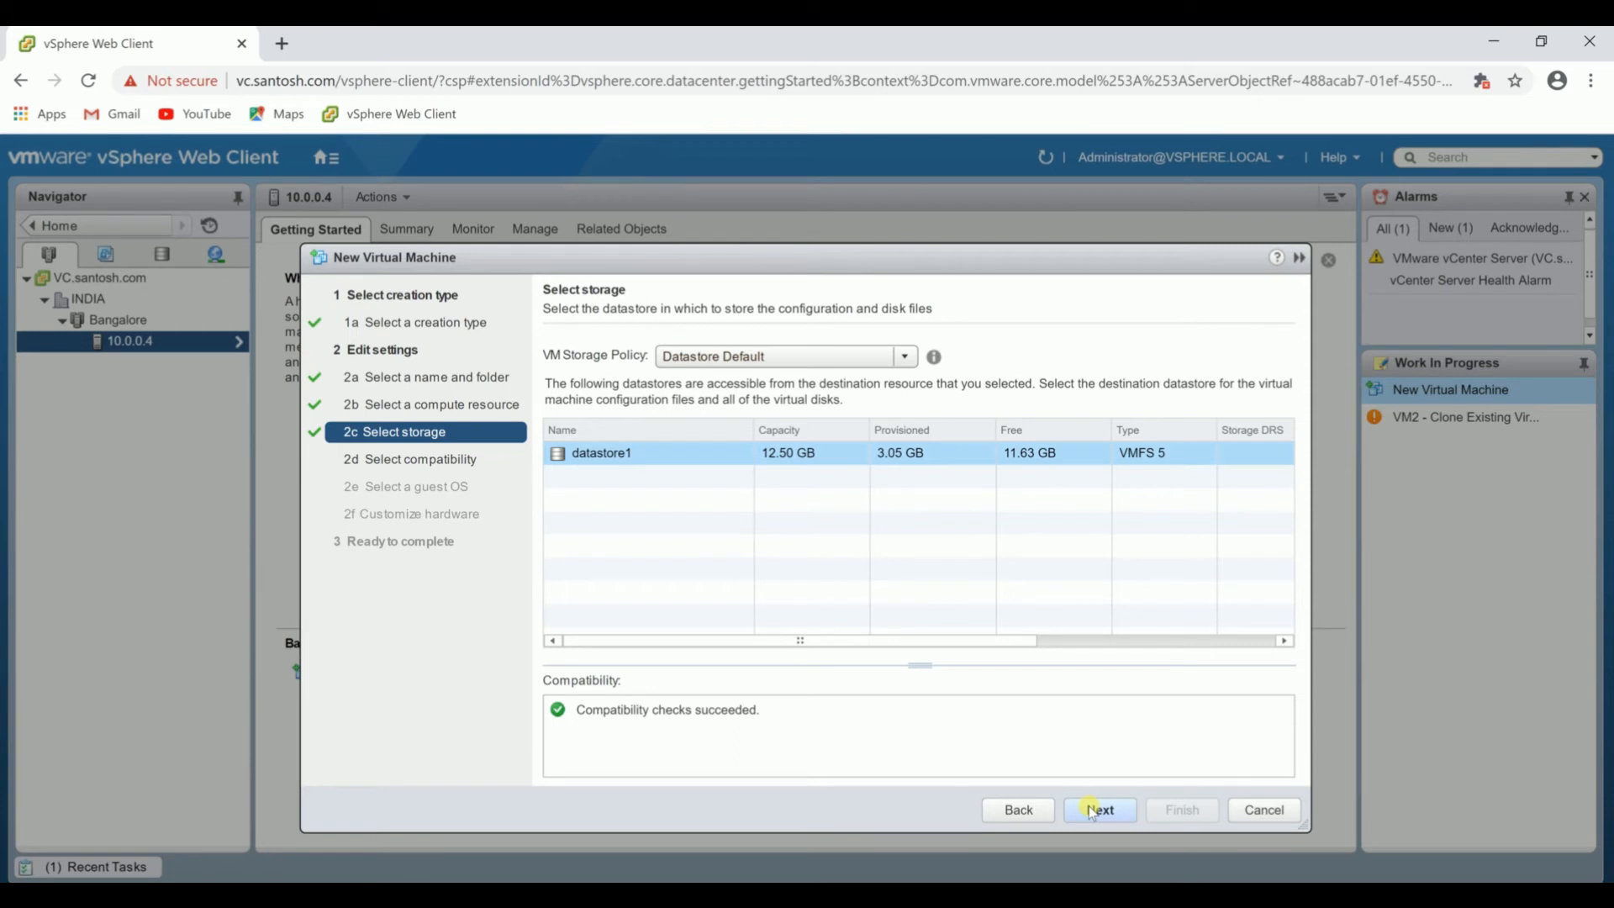
{"action": "left_click", "coordinate": [1091, 810]}
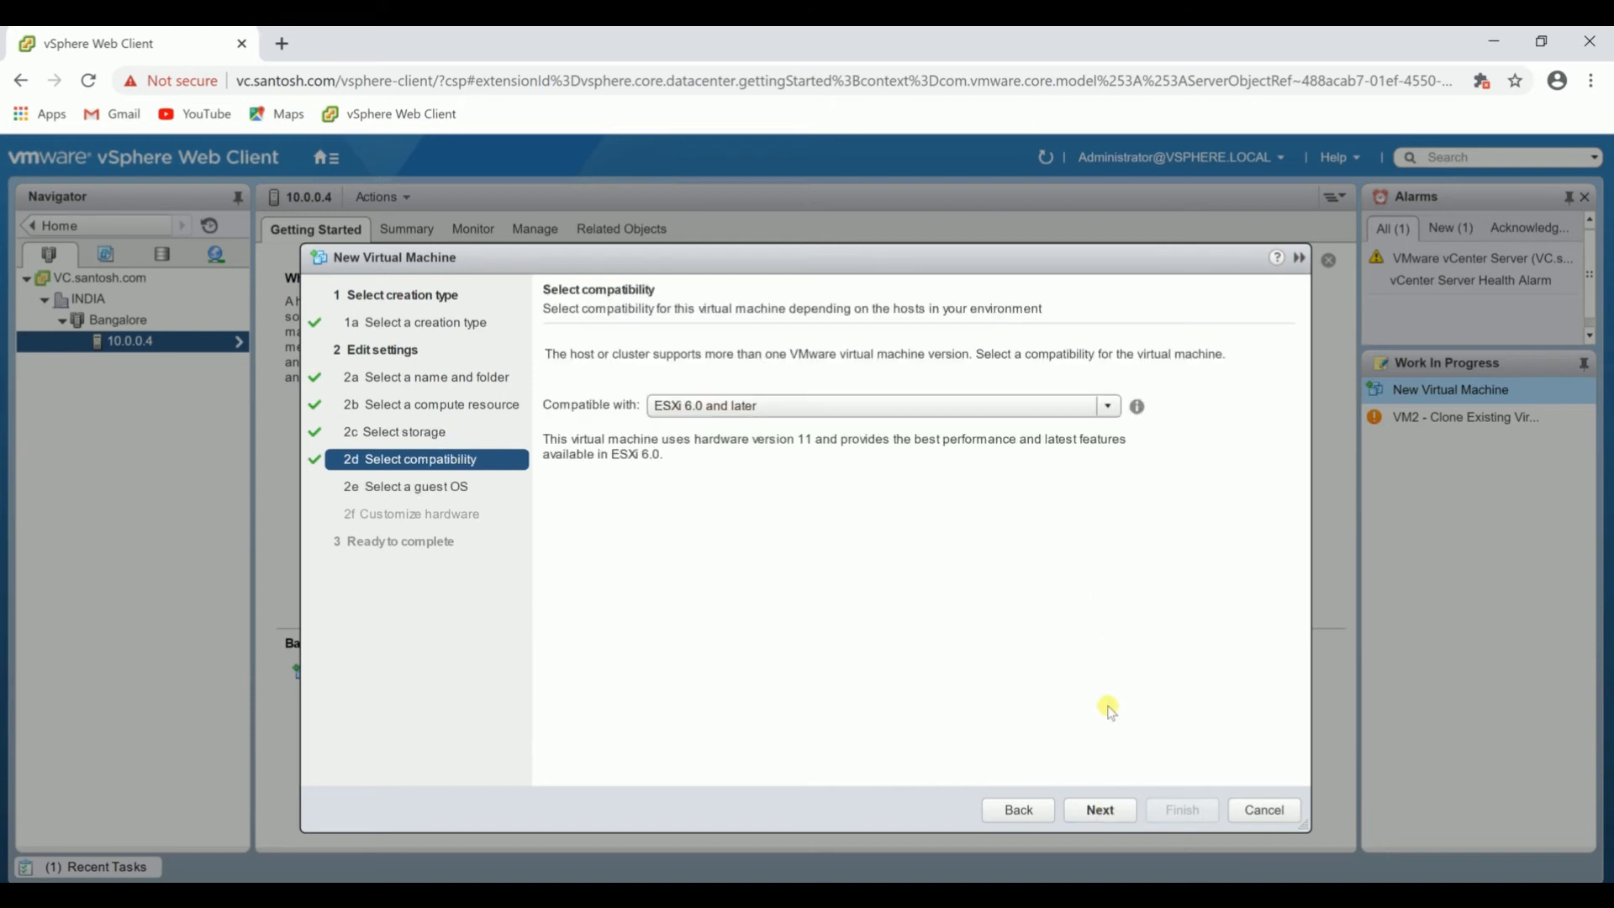
{"action": "left_click", "coordinate": [1098, 807]}
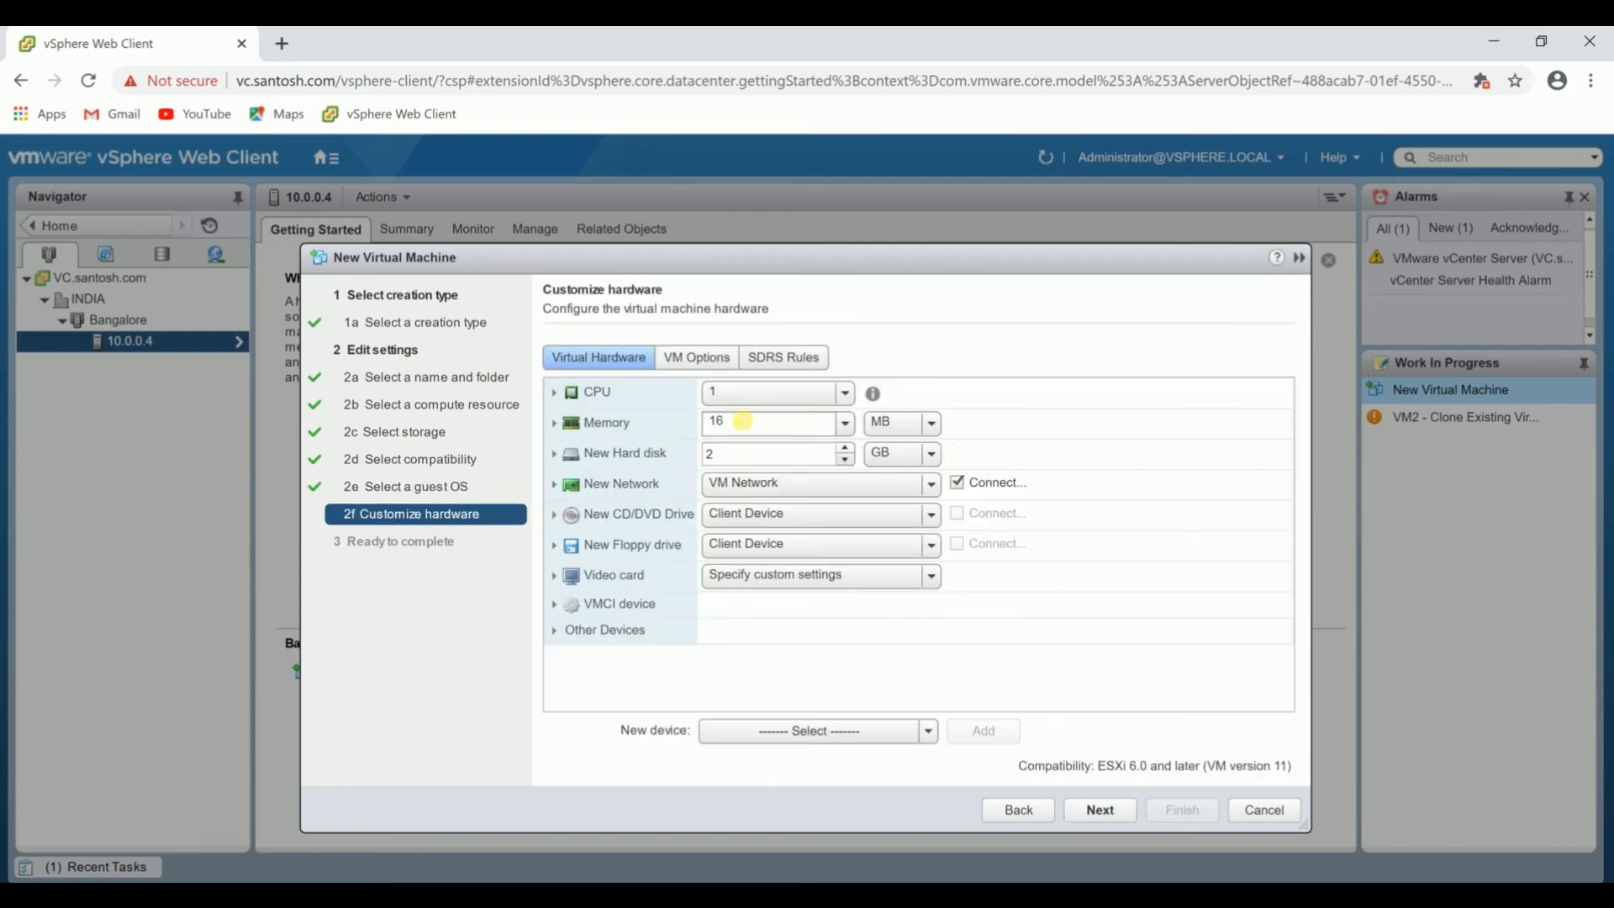
Enable CPU Hot Add, set the memory to 512 MB and the hard disk to 5 GB, and finish creating the virtual machine.
{"action": "left_click", "coordinate": [561, 391]}
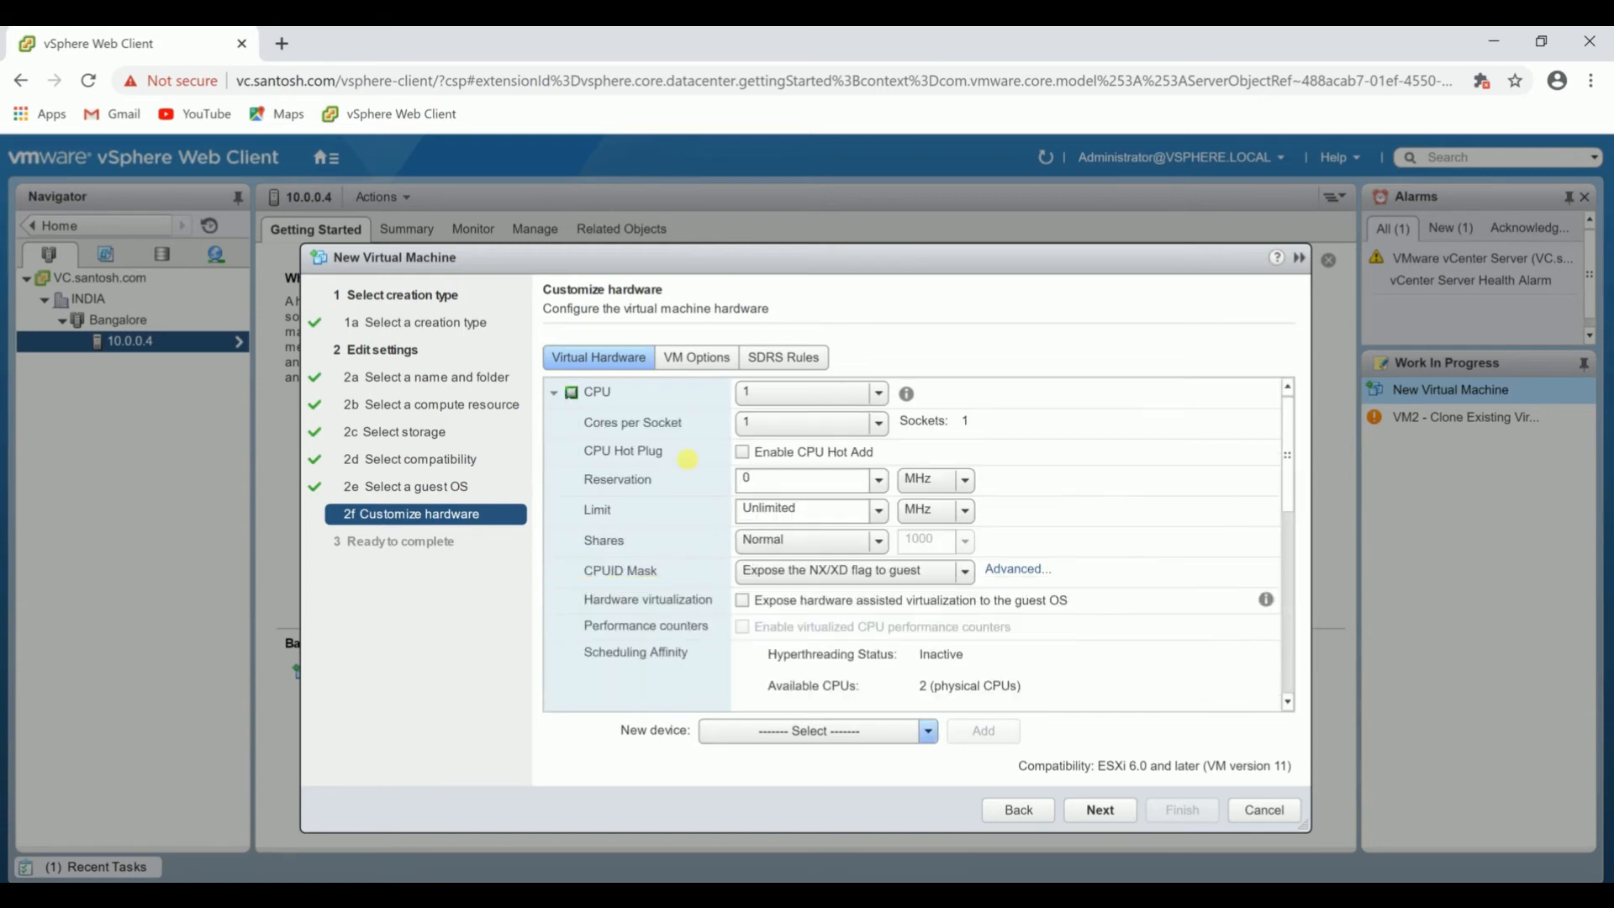
{"action": "left_click", "coordinate": [742, 452]}
{"action": "left_click", "coordinate": [554, 393]}
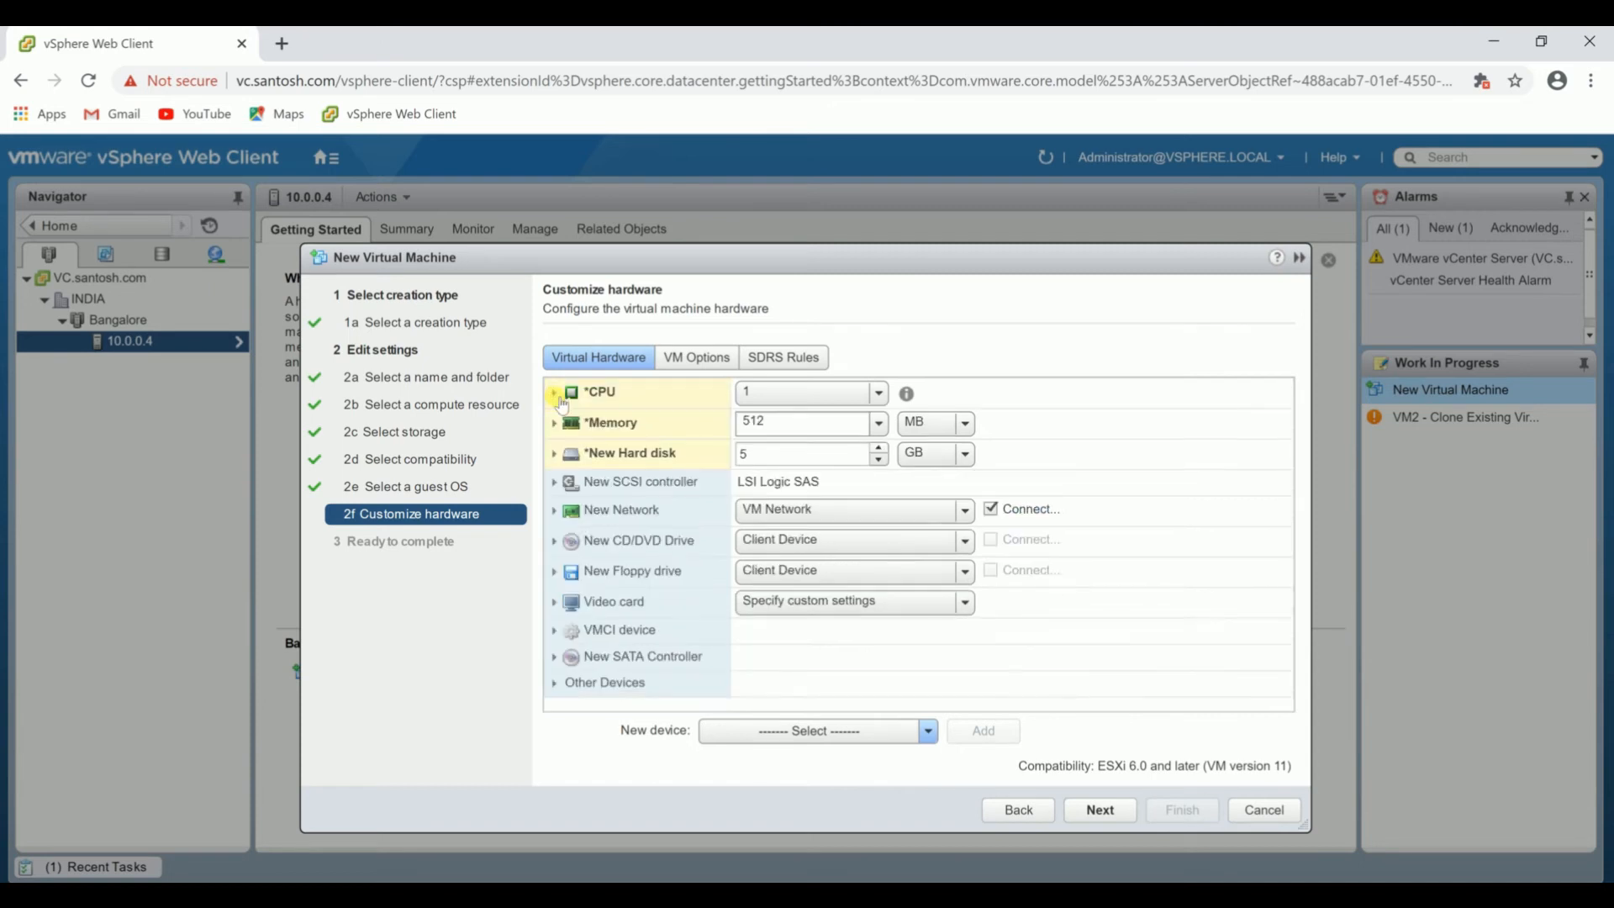
{"action": "left_click", "coordinate": [557, 424]}
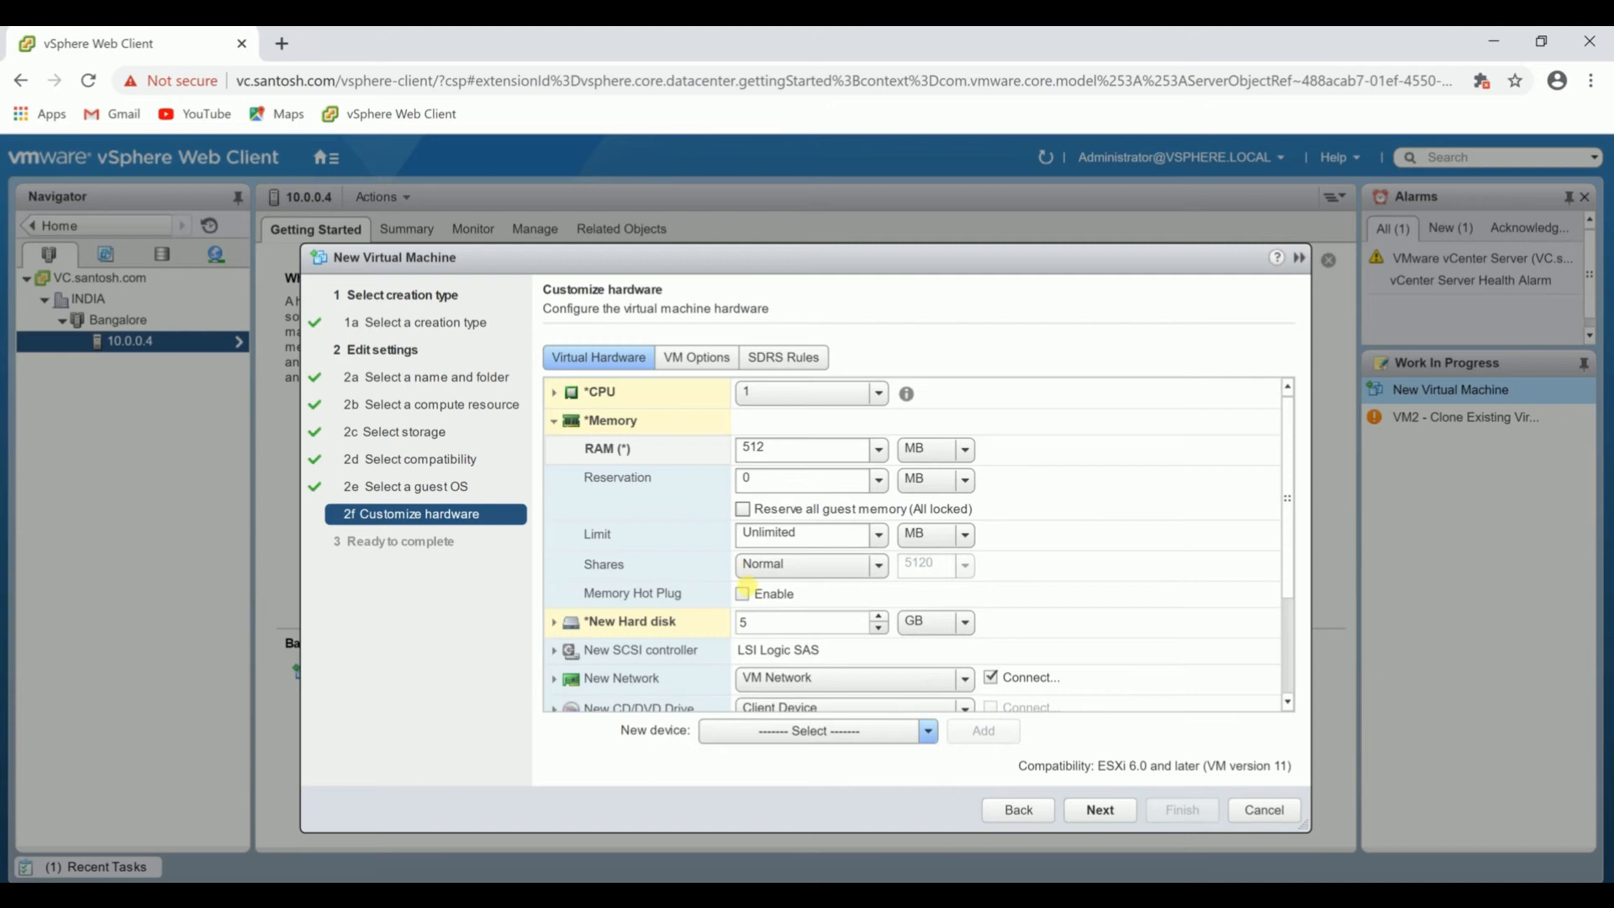
{"action": "left_click", "coordinate": [1100, 809]}
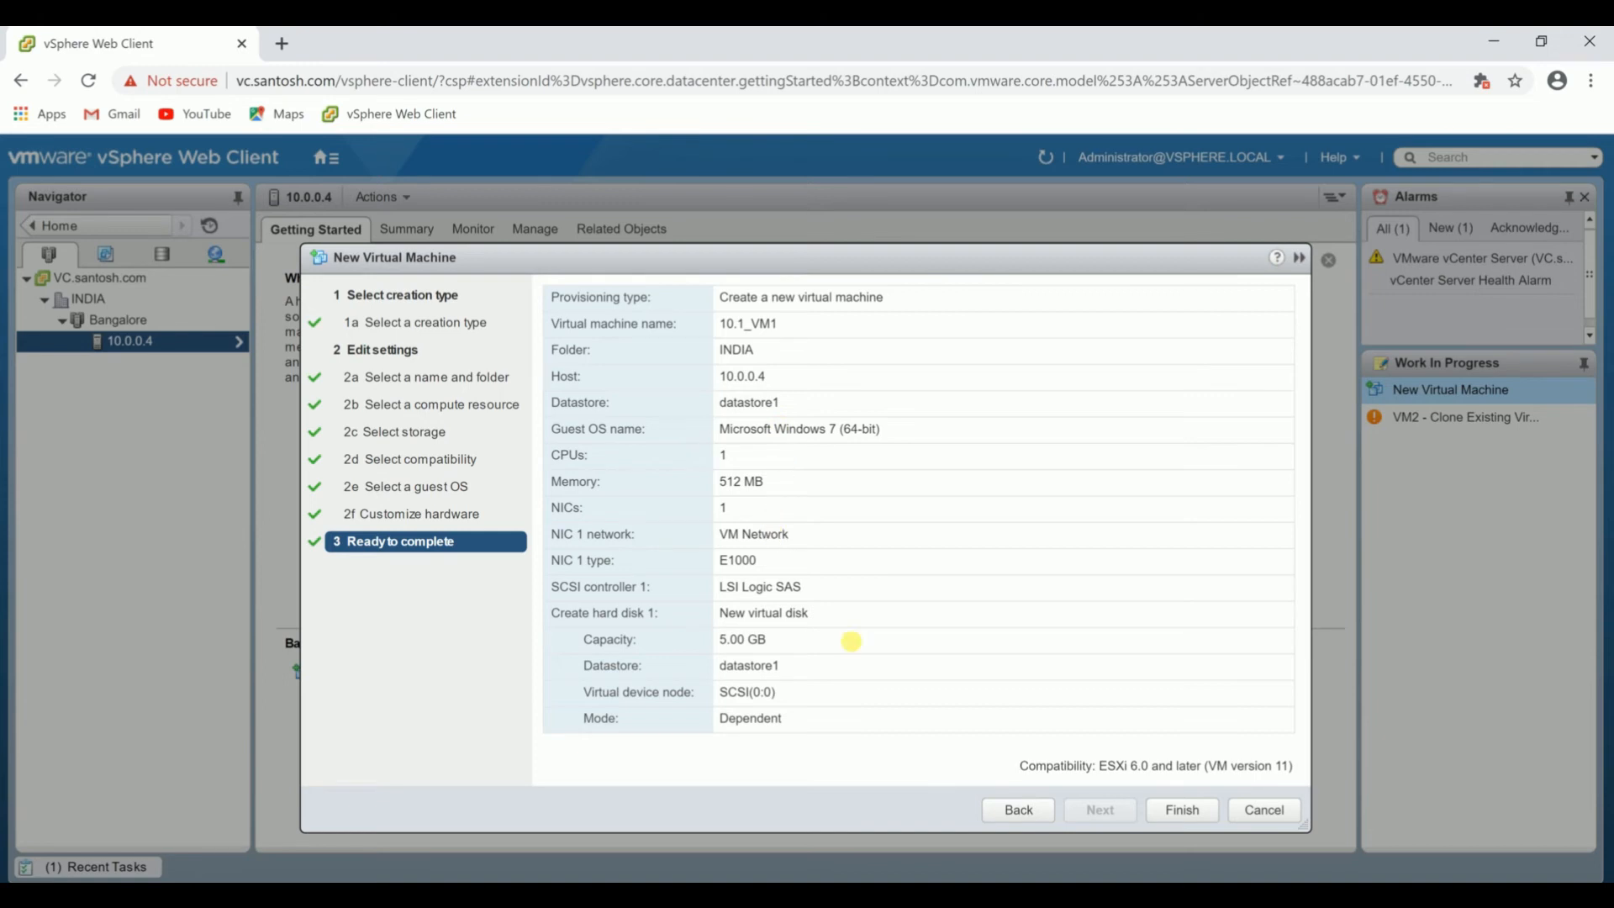
{"action": "left_click", "coordinate": [1184, 811]}
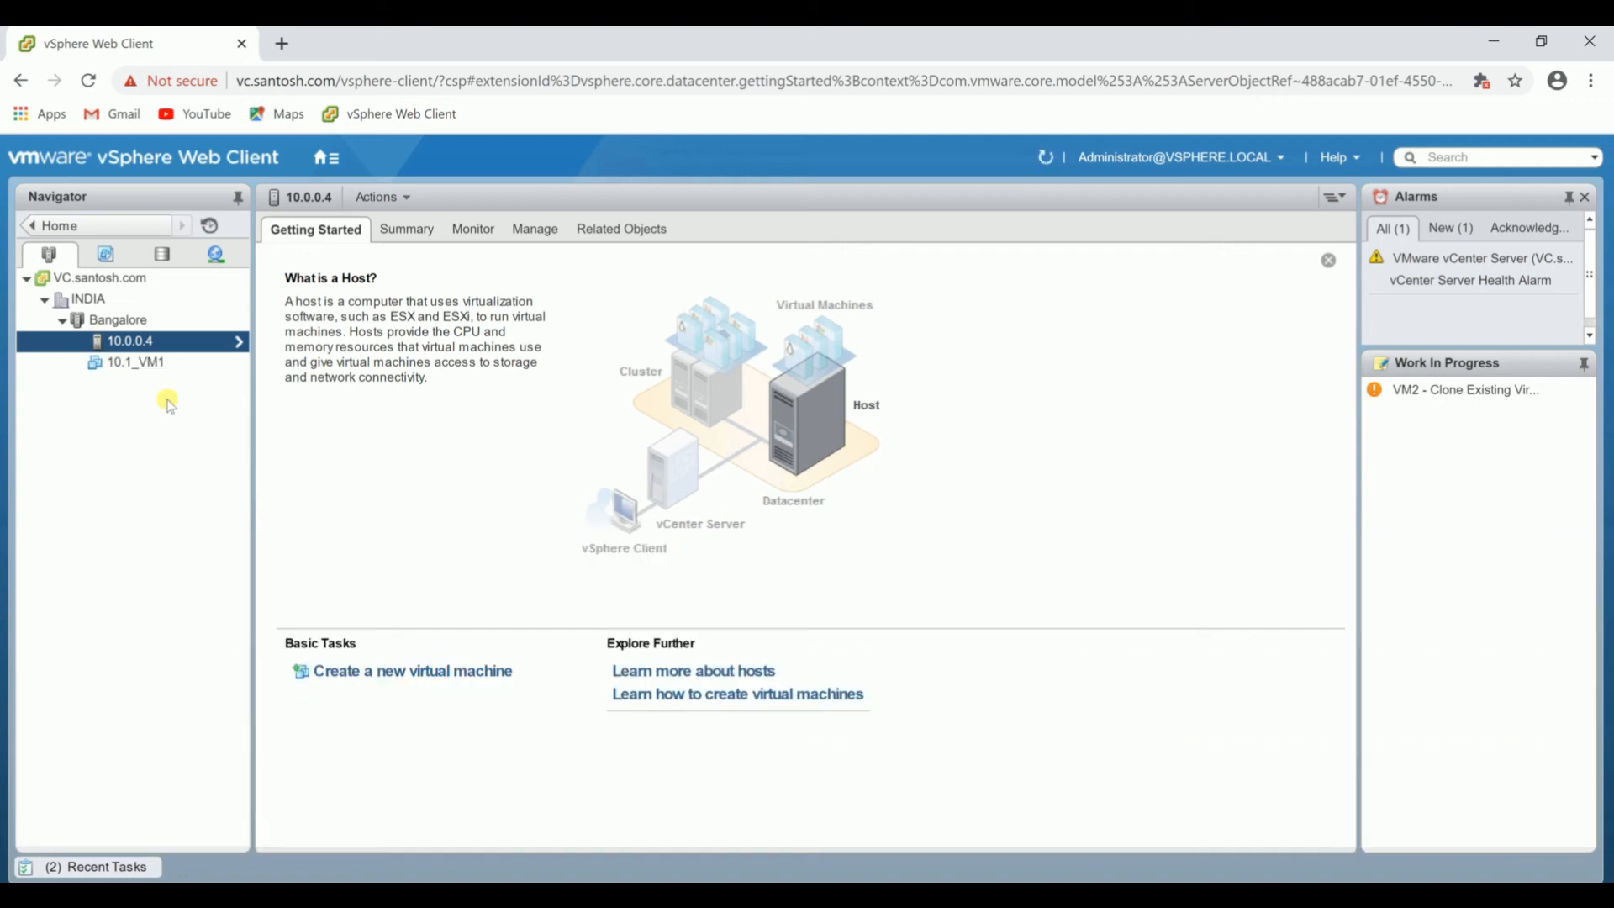
Convert the virtual machine 10.1_VM1 to a template and check the conversion among the recent tasks.
{"action": "left_click", "coordinate": [156, 367]}
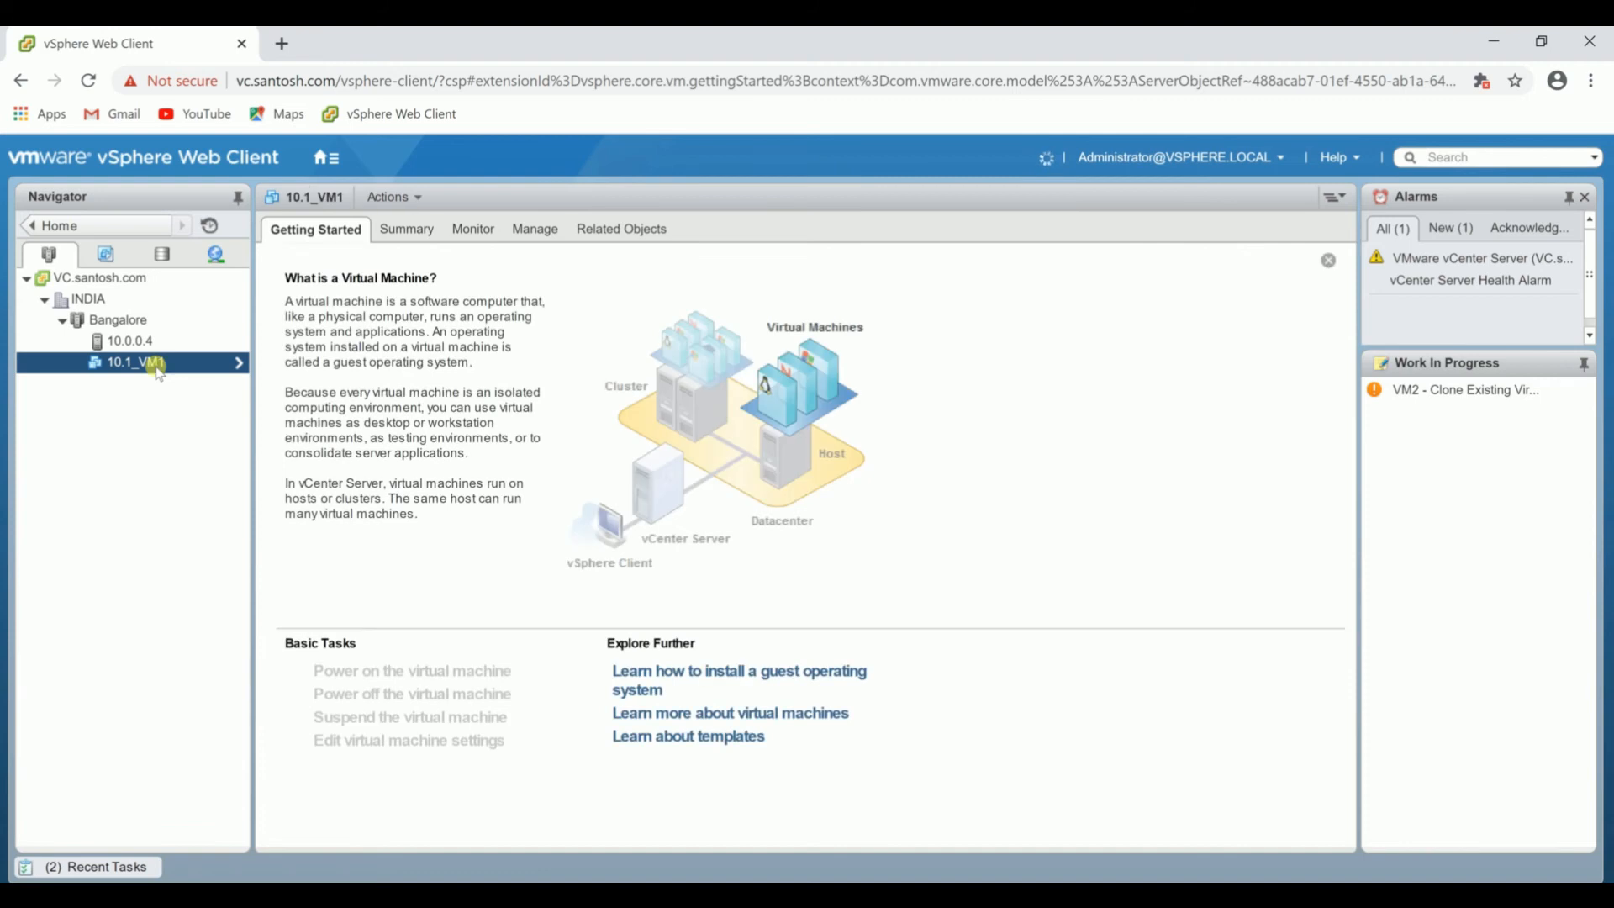
{"action": "right_click", "coordinate": [158, 370]}
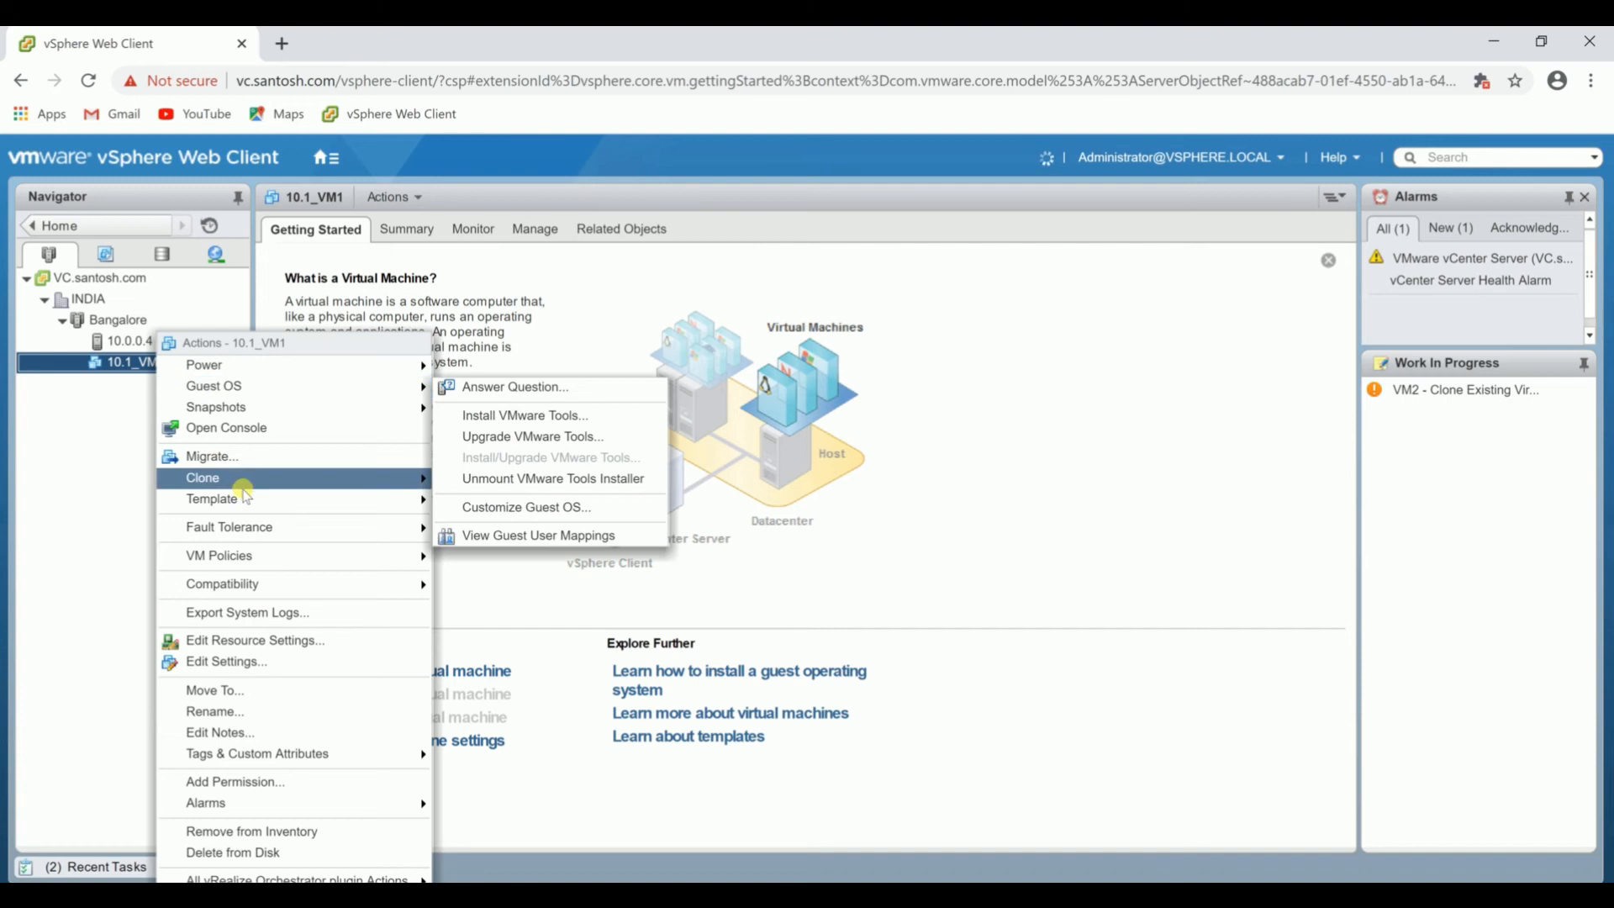
{"action": "mouse_move", "coordinate": [246, 498]}
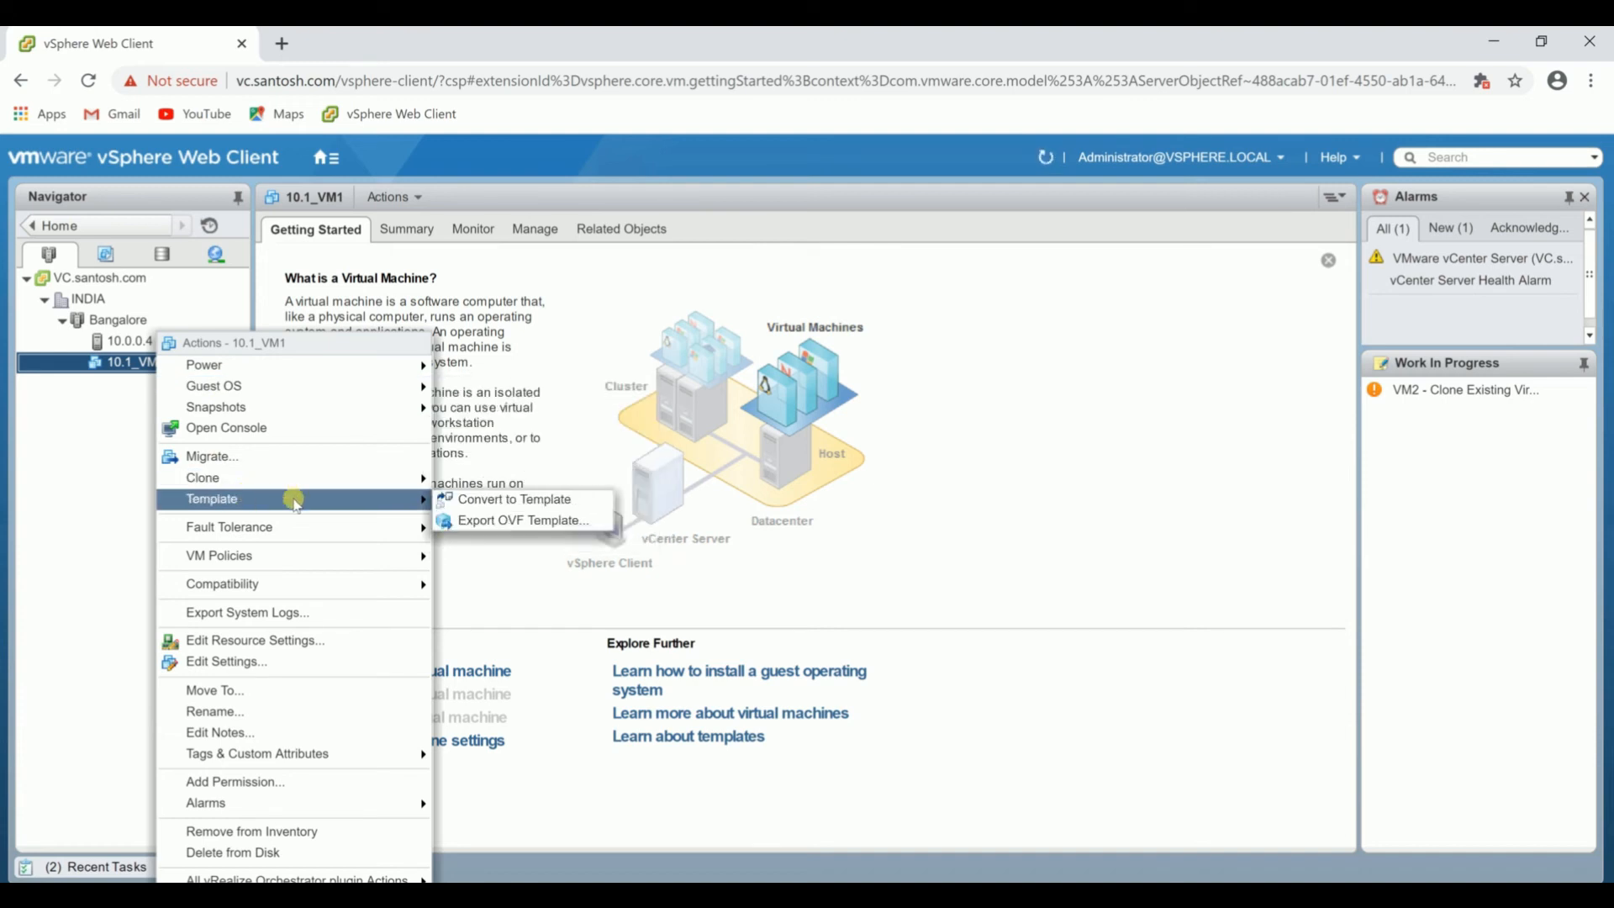
{"action": "left_click", "coordinate": [485, 500]}
{"action": "left_click", "coordinate": [126, 867]}
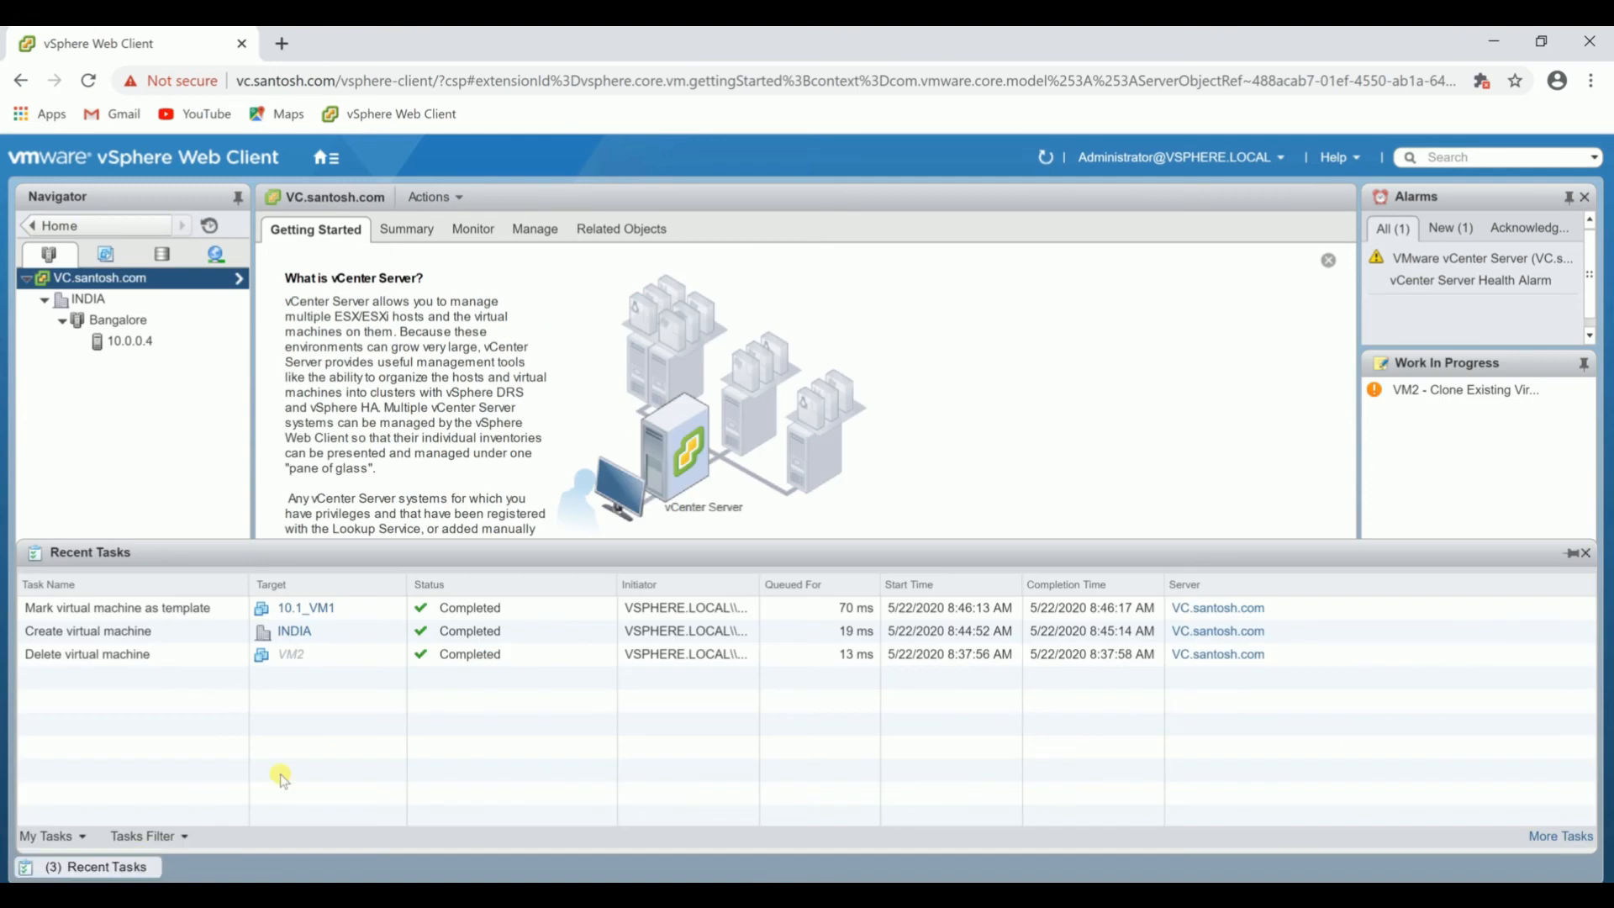
{"action": "left_click", "coordinate": [151, 607]}
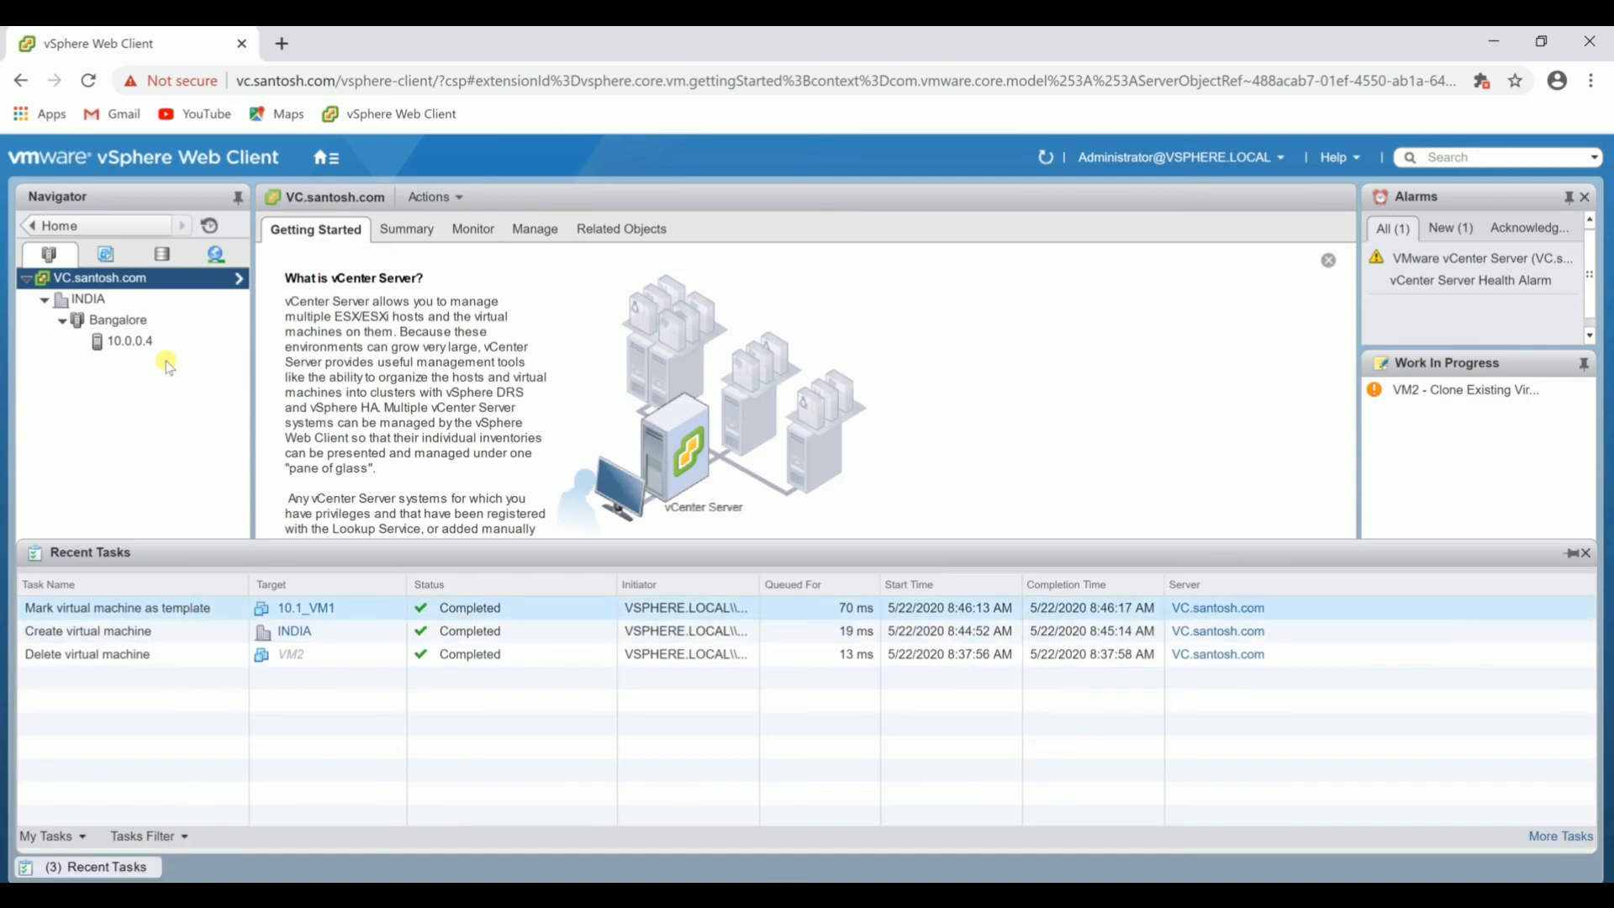
{"action": "left_click", "coordinate": [186, 427]}
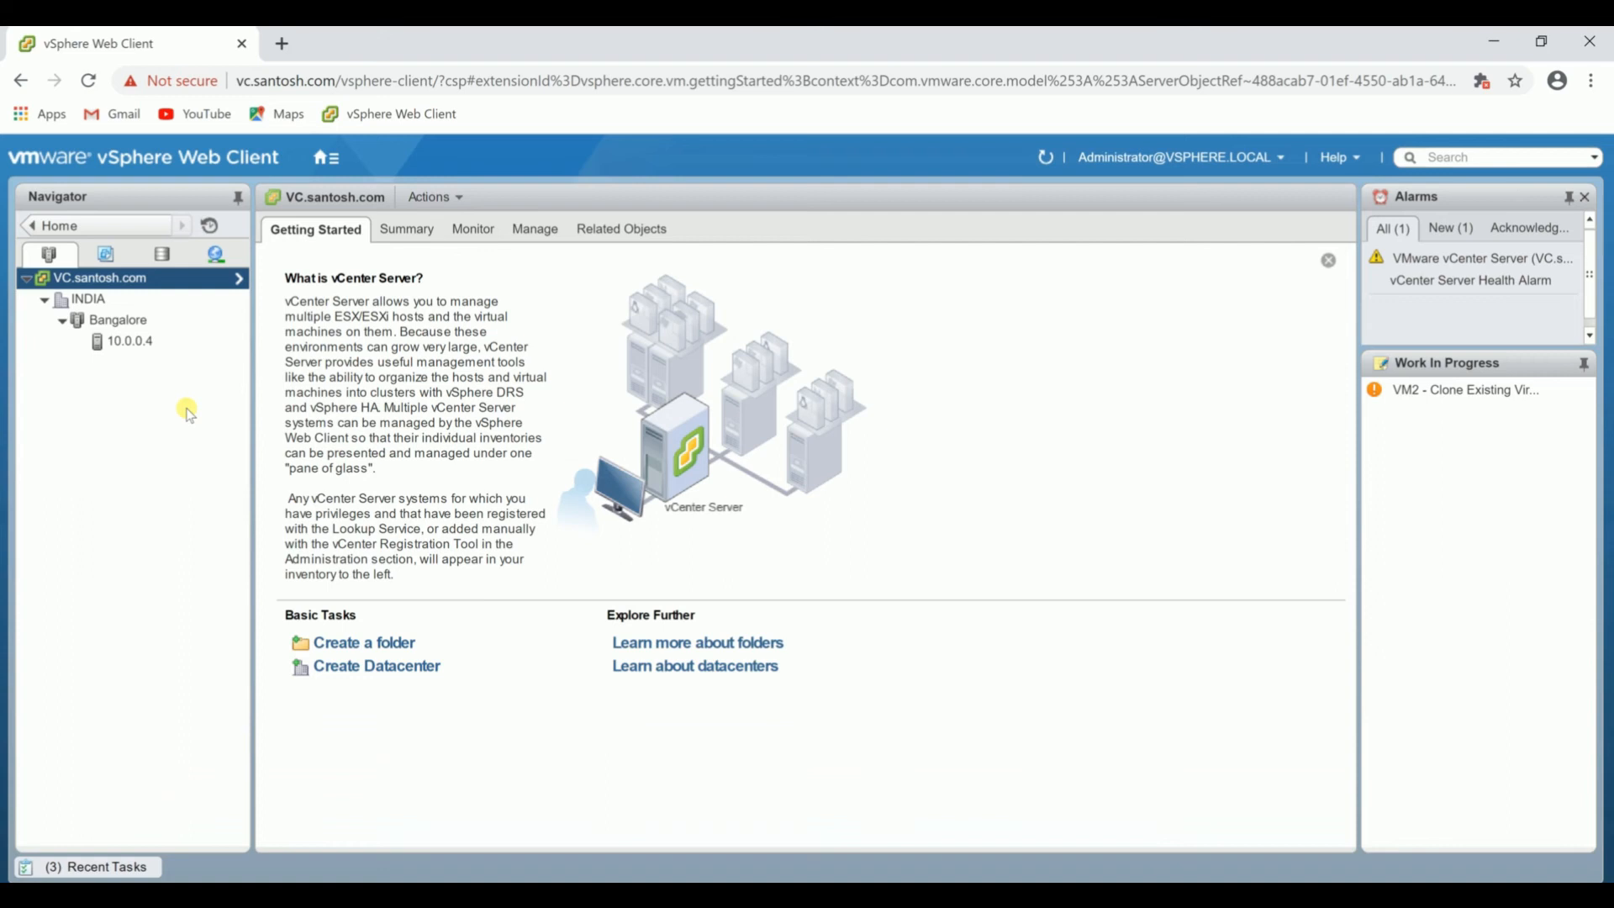
Start deploying a new virtual machine from the 10.1_VM1 template, named 10.1_VM2_template and located in INDIA.
{"action": "left_click", "coordinate": [106, 257]}
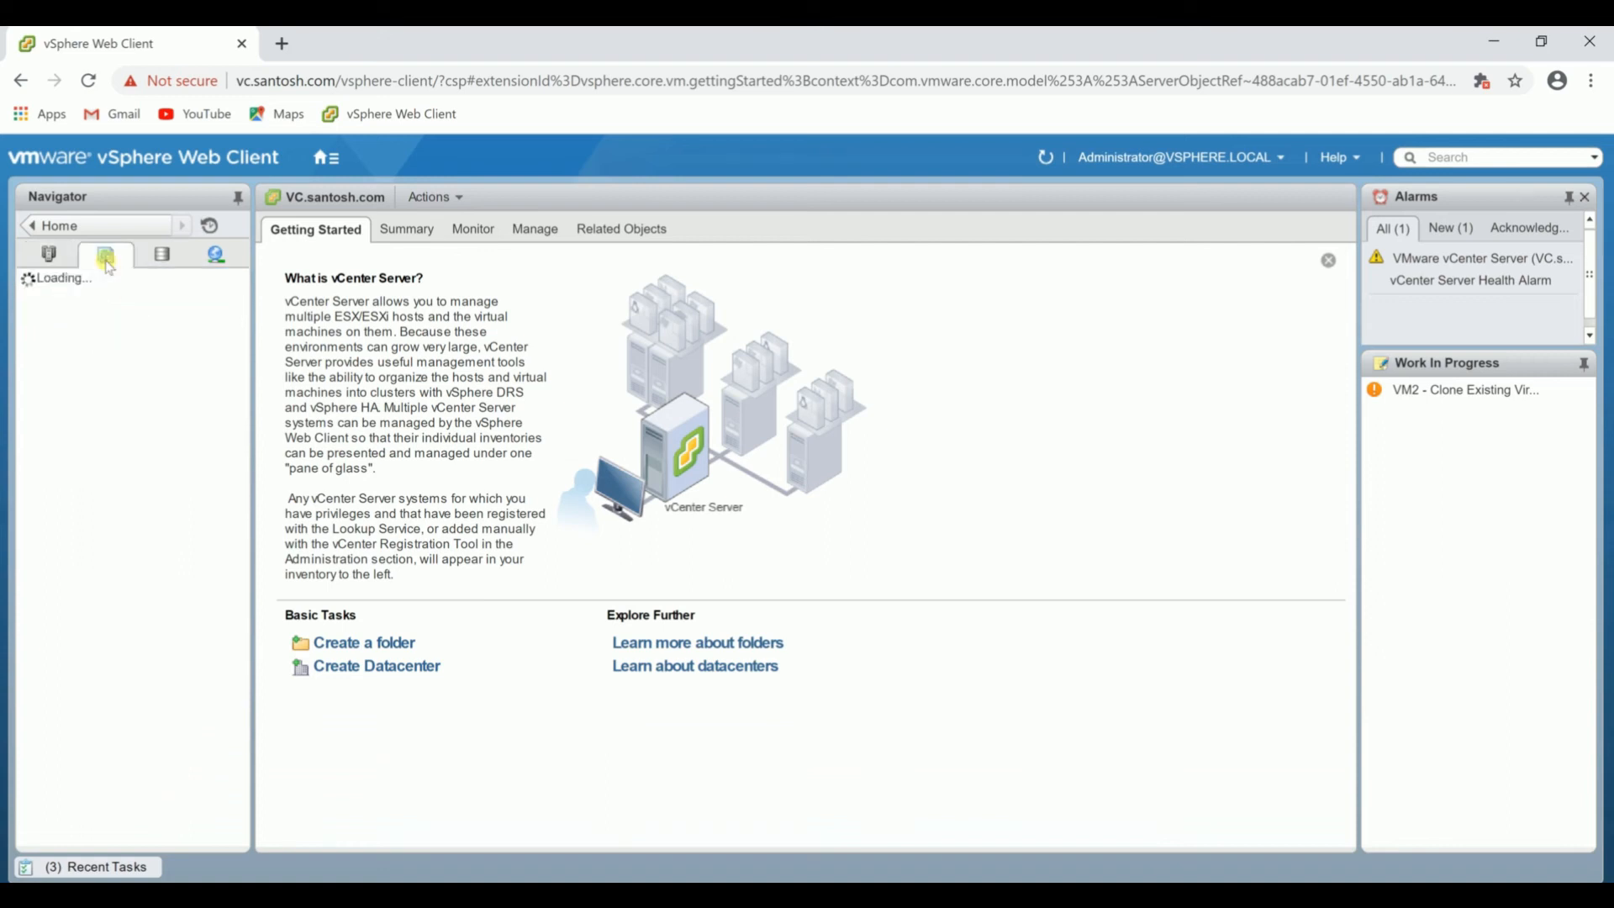
{"action": "left_click", "coordinate": [136, 324]}
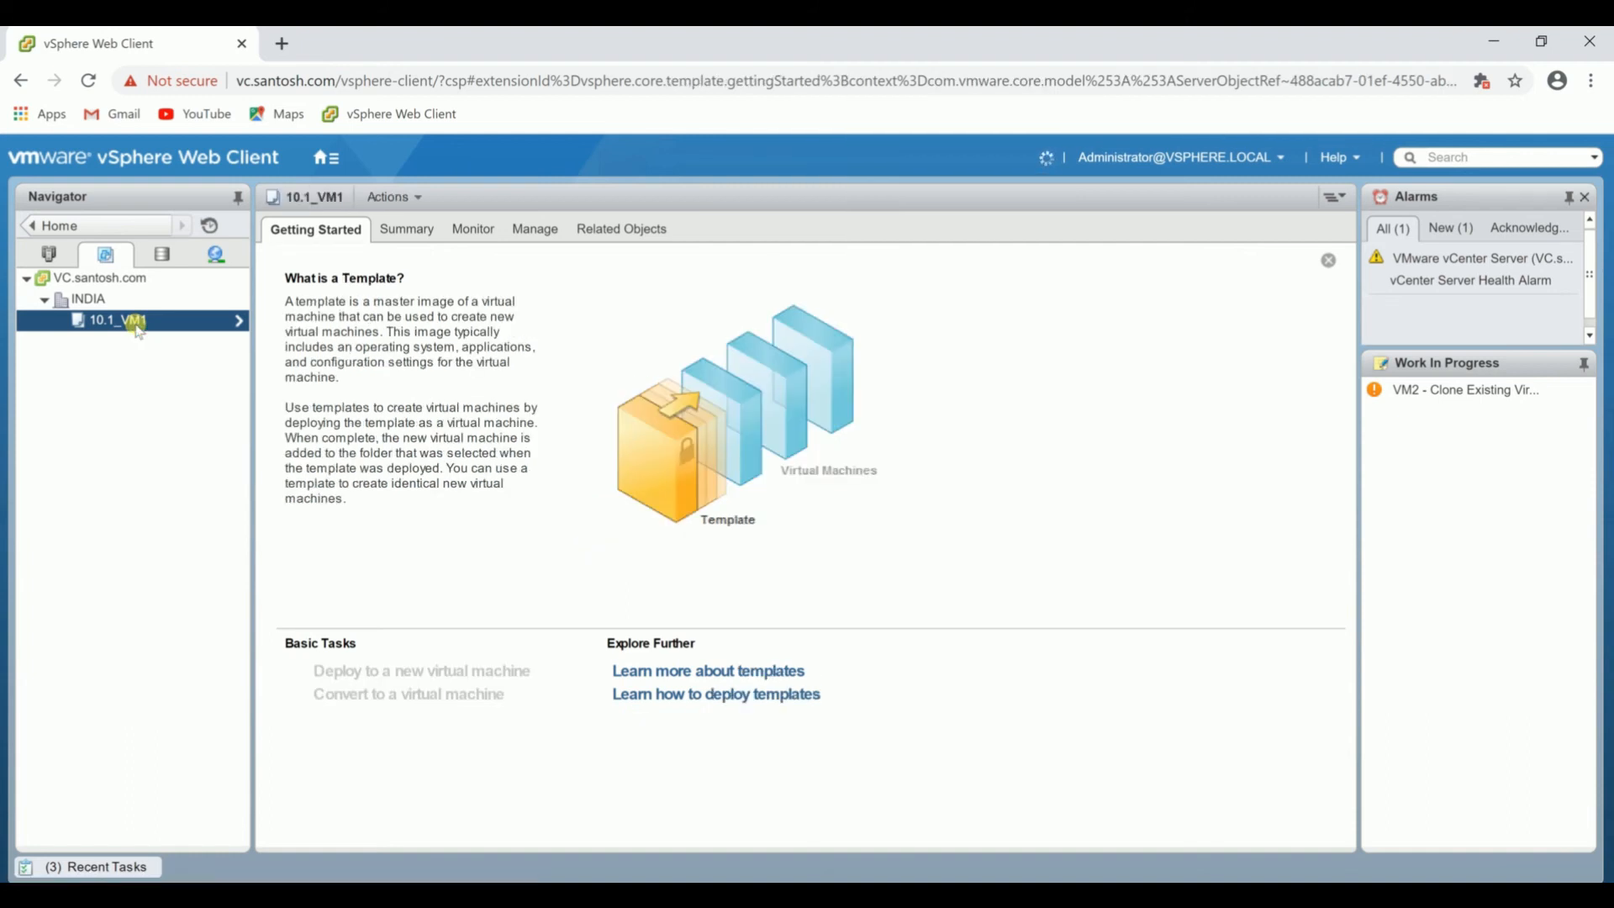
{"action": "right_click", "coordinate": [139, 328]}
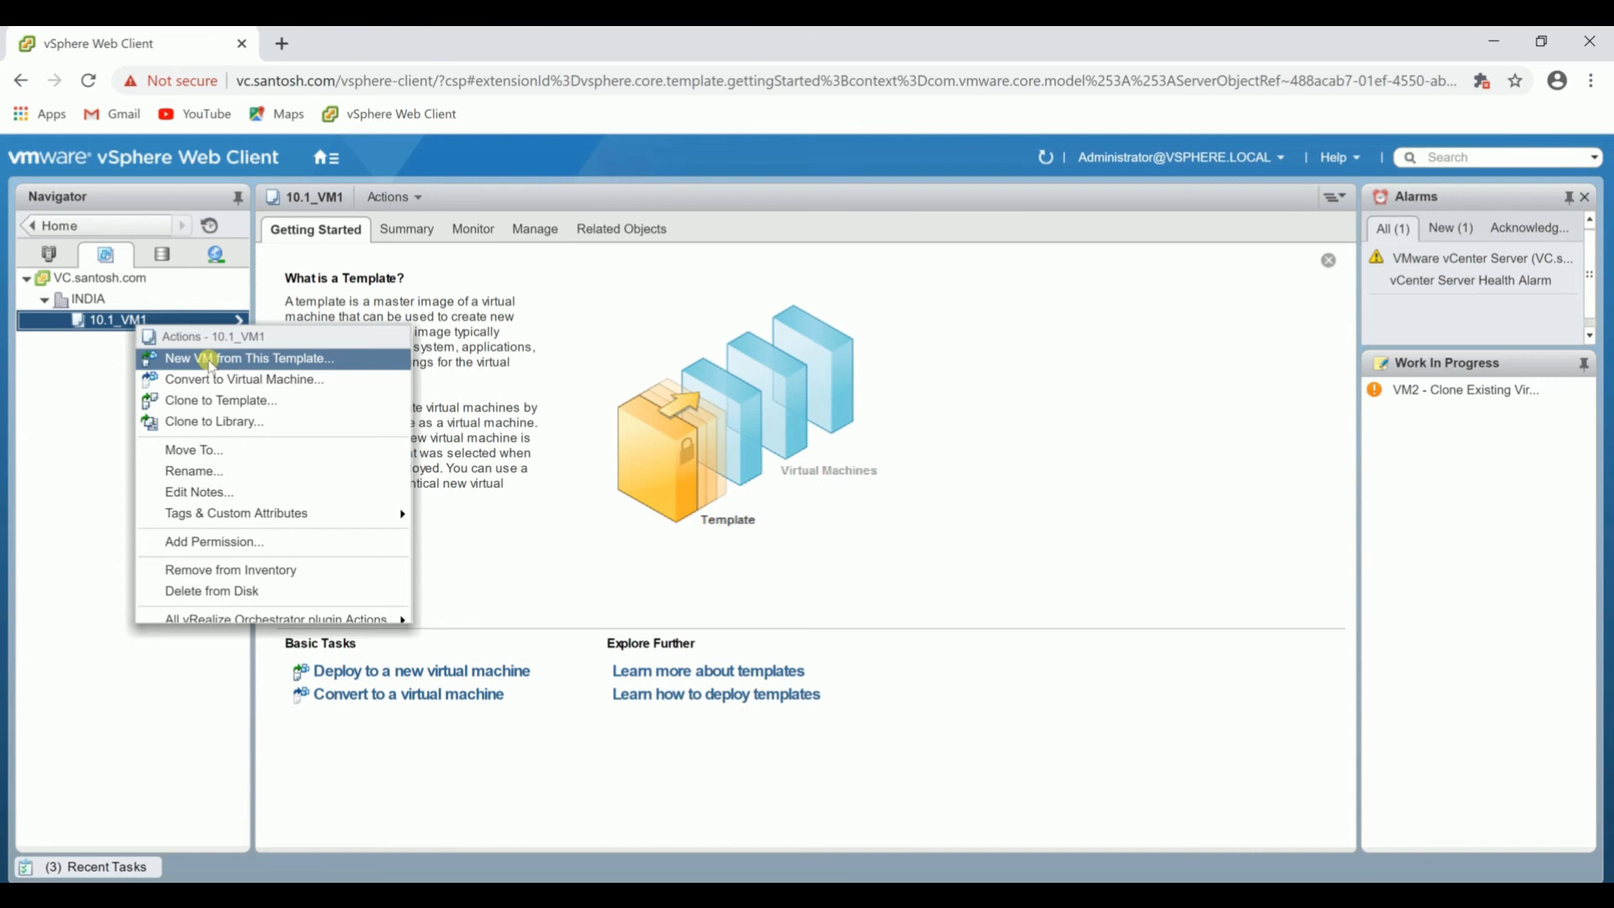
{"action": "left_click", "coordinate": [211, 359]}
{"action": "type", "text": "10."}
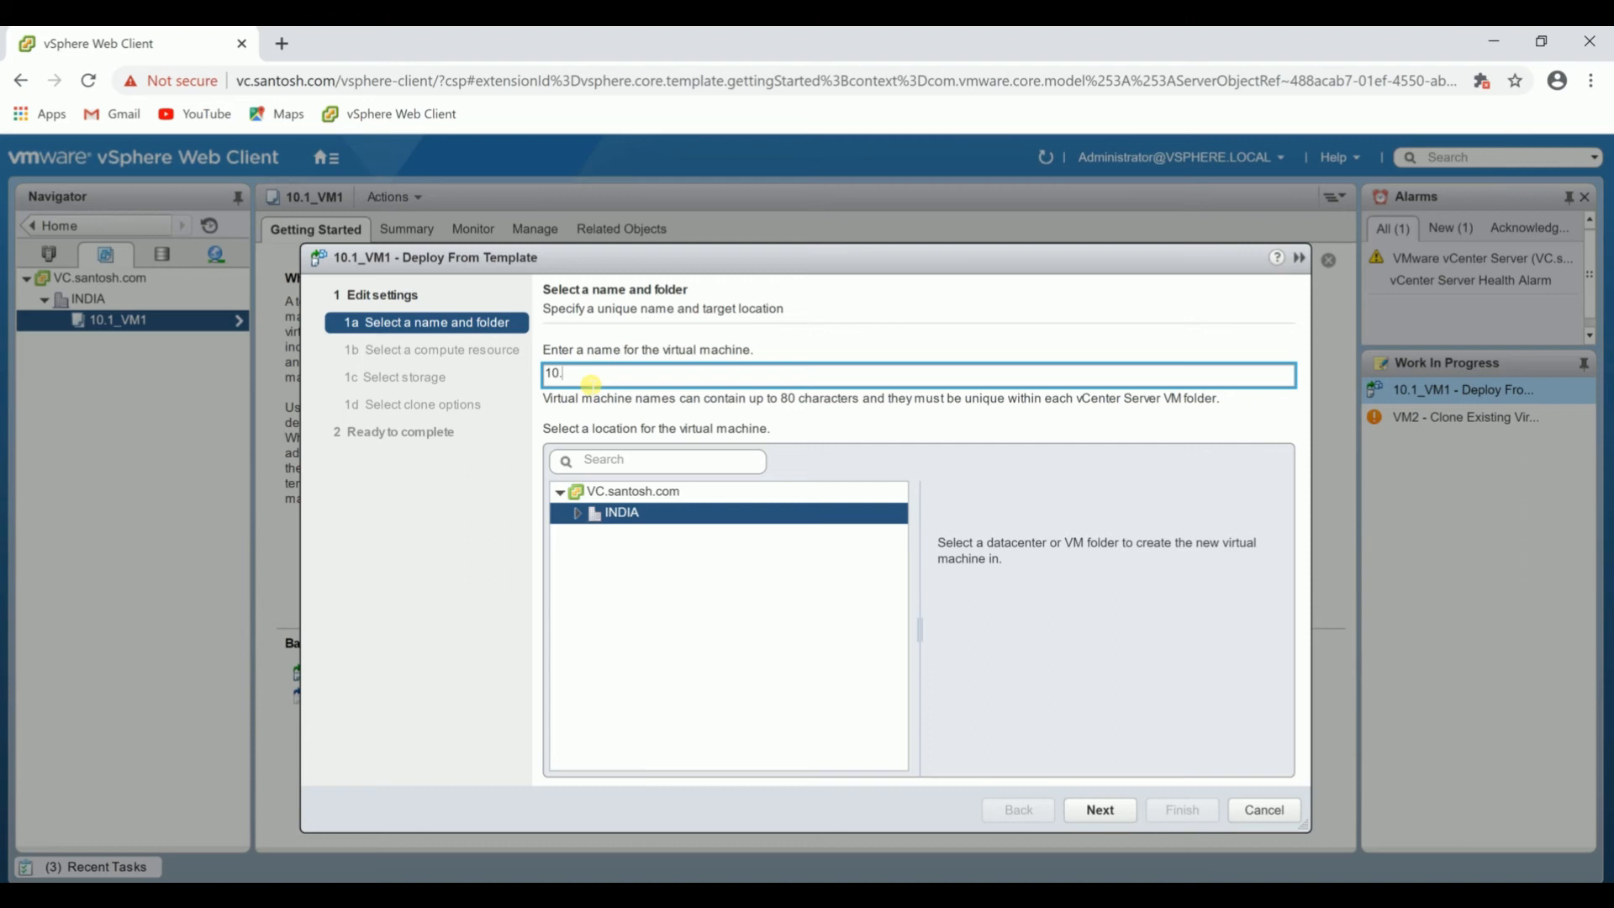
{"action": "type", "text": "1_VM2_template"}
{"action": "left_click", "coordinate": [1115, 811]}
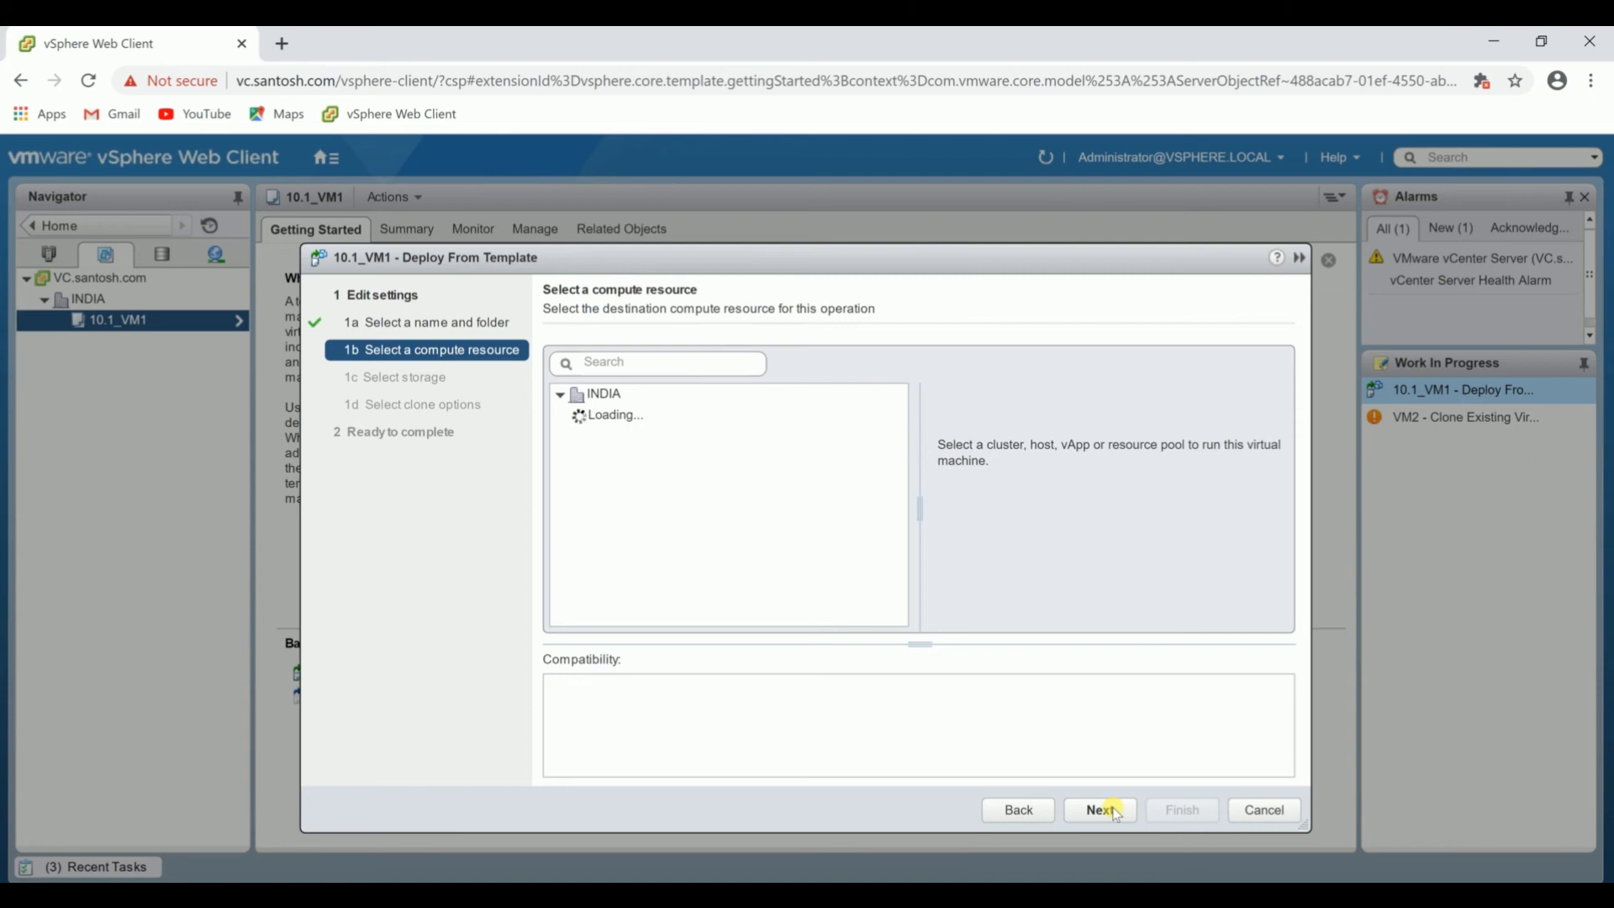
Deploy it to host 10.0.0.4 on datastore1, using the same disk format as the source.
{"action": "left_click", "coordinate": [618, 436]}
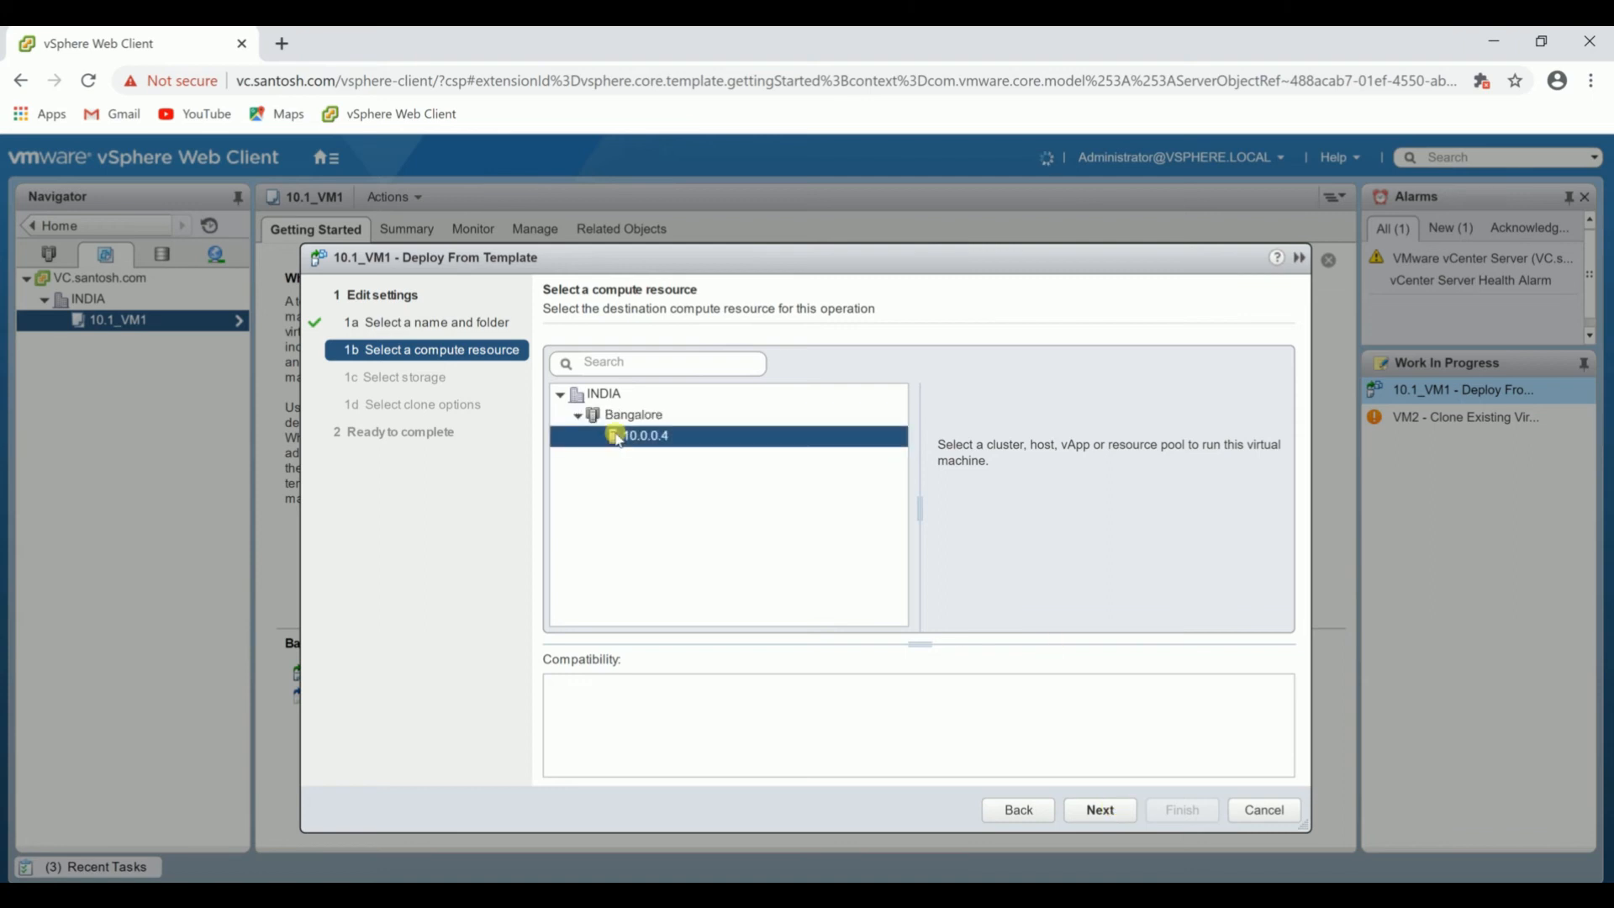
{"action": "left_click", "coordinate": [1125, 810]}
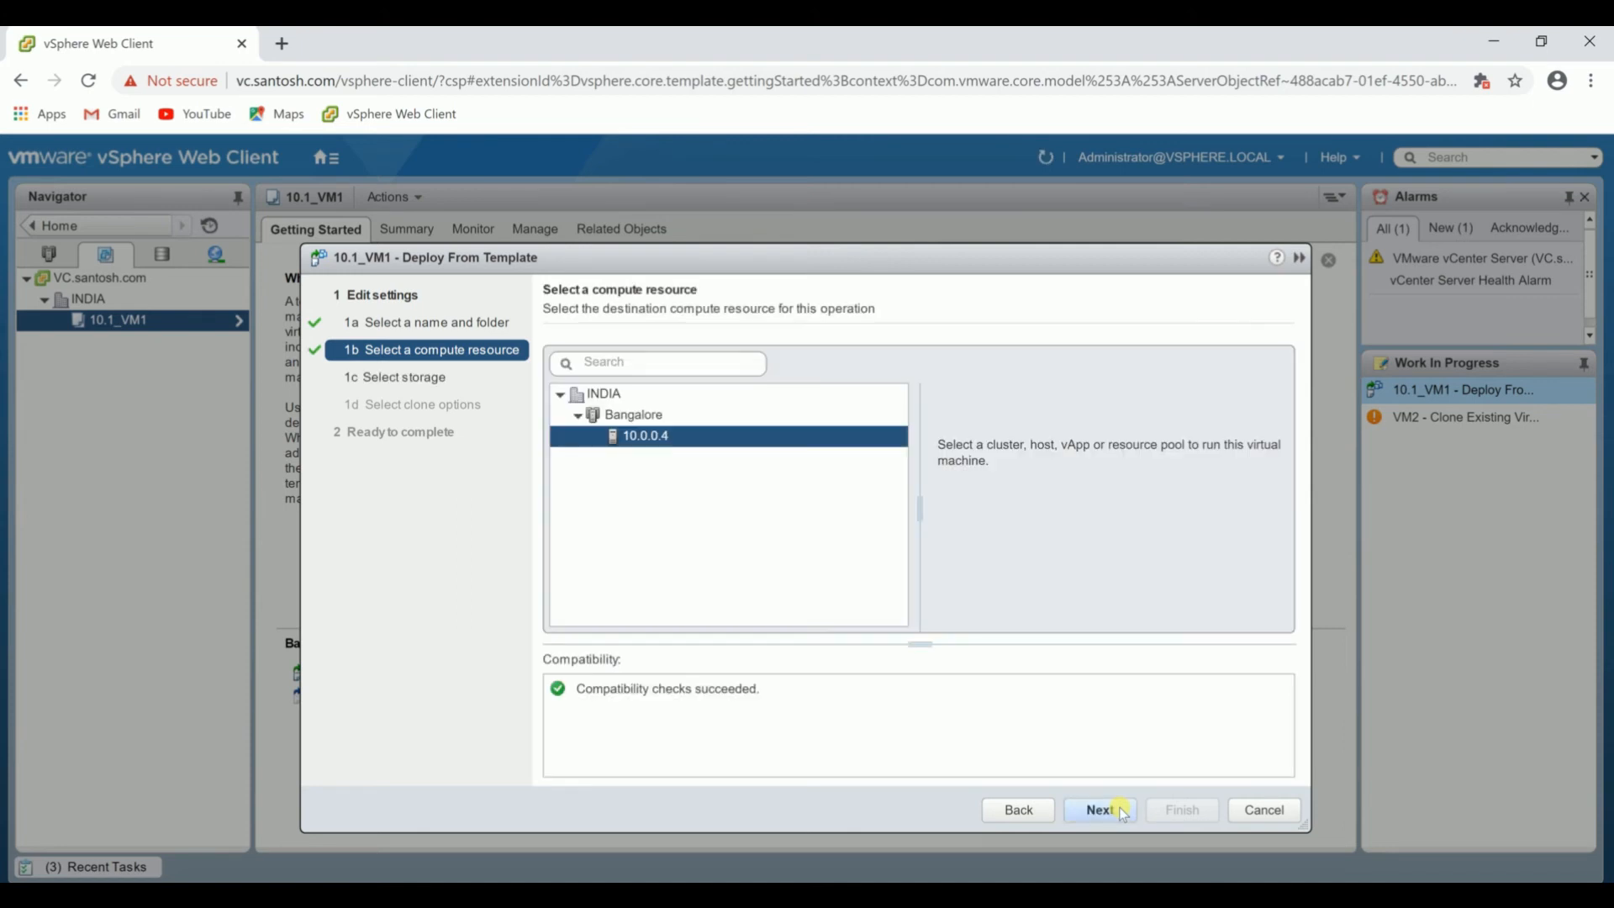
{"action": "left_click", "coordinate": [1124, 810]}
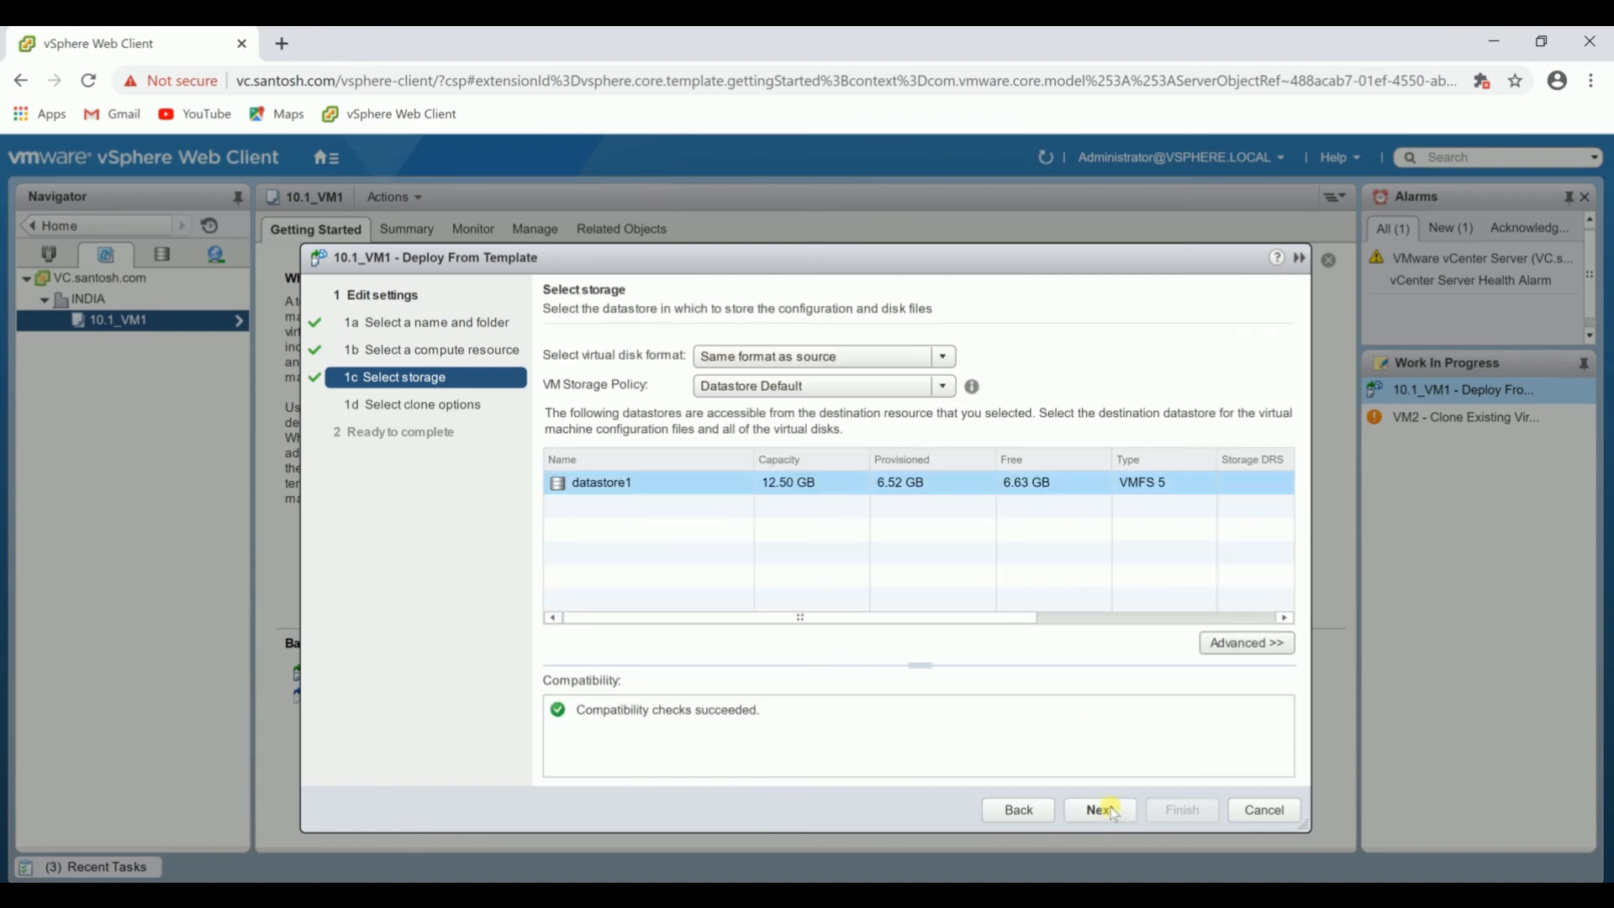
{"action": "left_click", "coordinate": [1102, 810]}
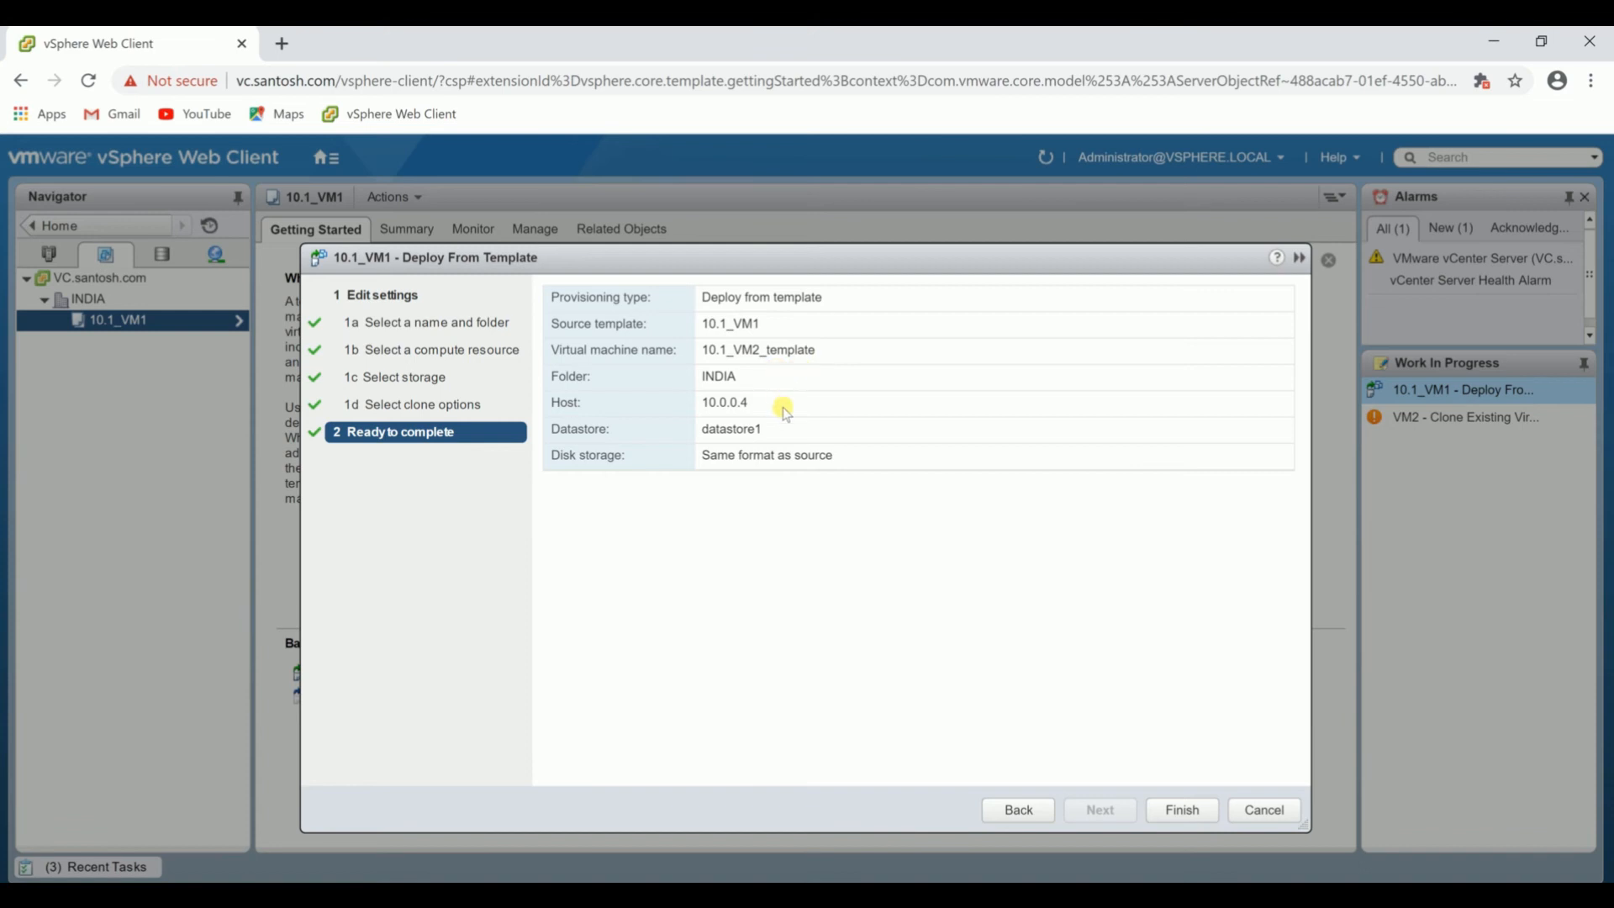
{"action": "left_click", "coordinate": [1175, 810]}
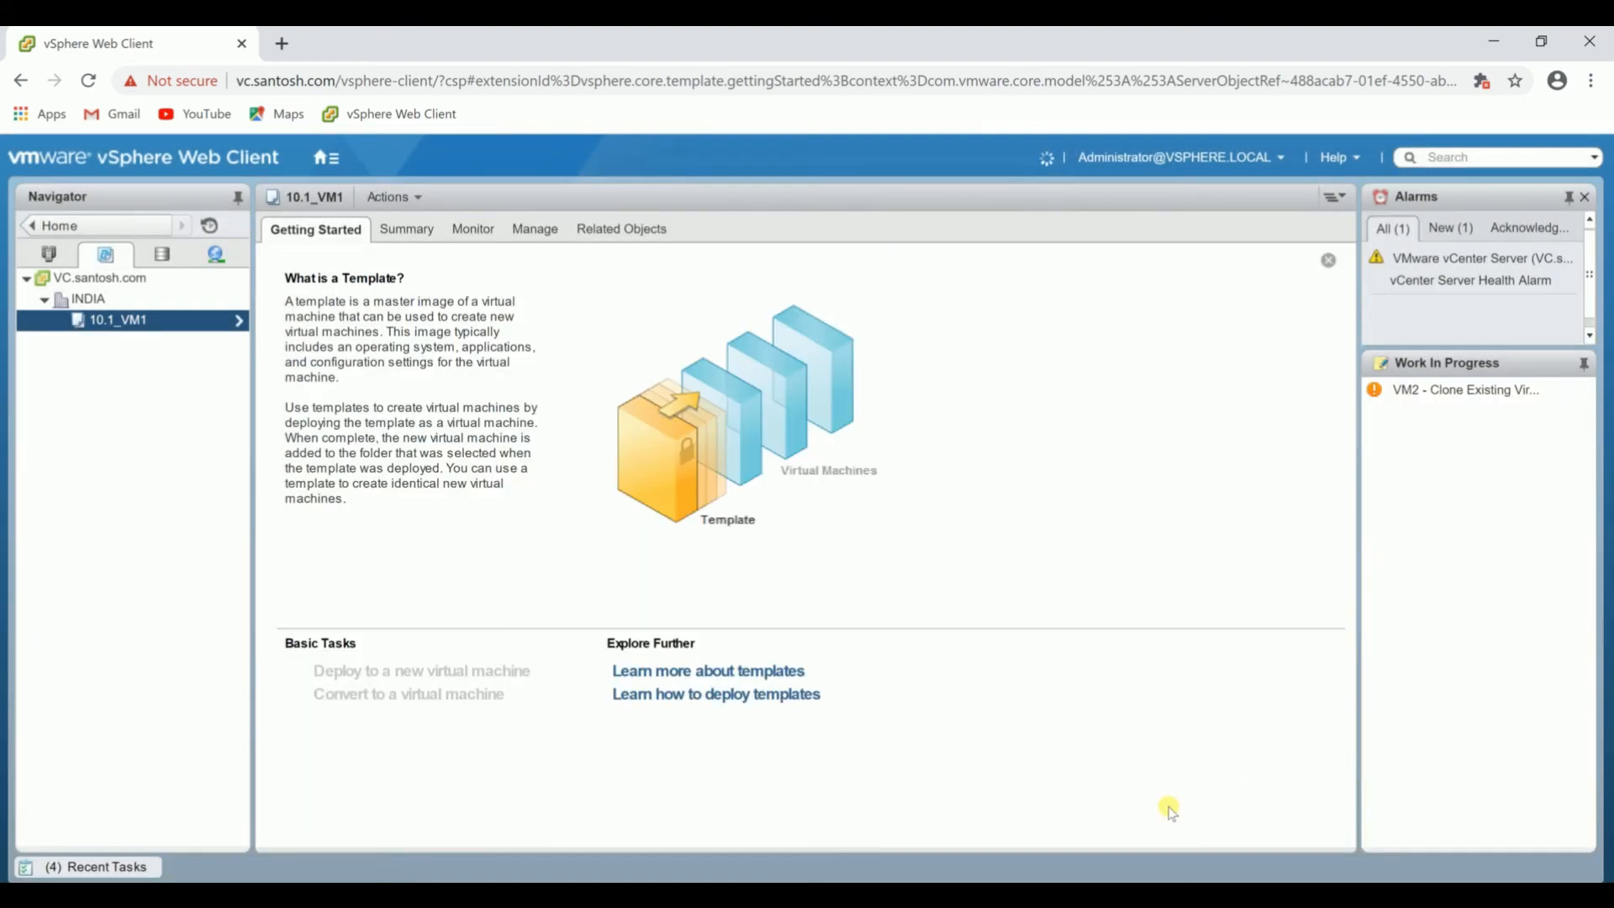
Clone 10.1_VM2_template to a new virtual machine named Clone_VM2 in INDIA and check the clone task's progress.
{"action": "left_click", "coordinate": [155, 363]}
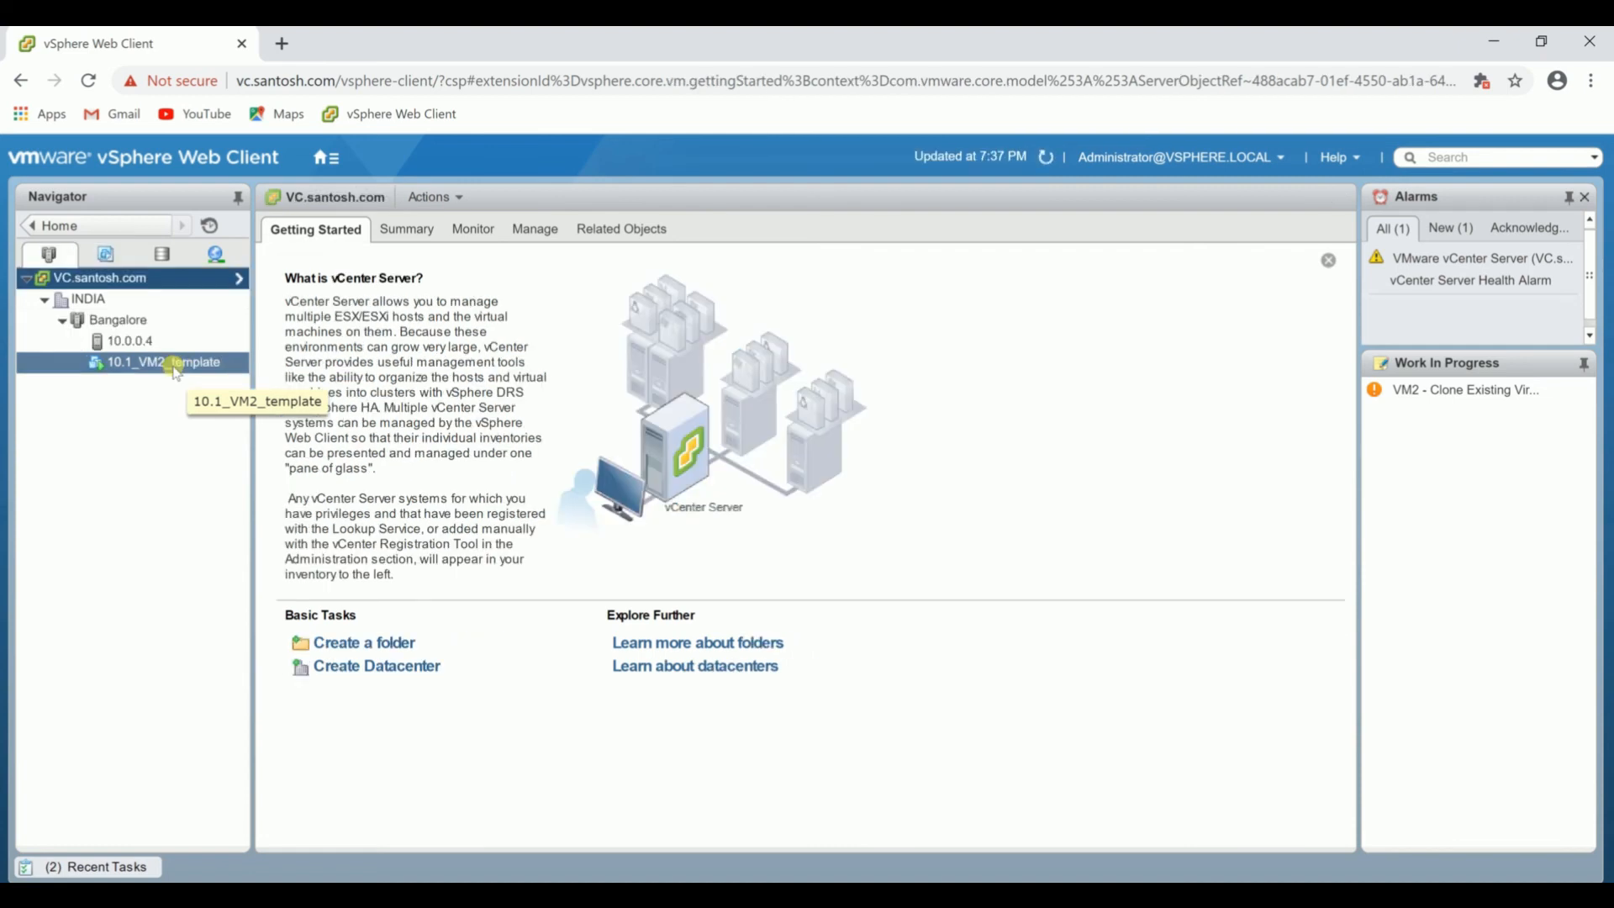
{"action": "right_click", "coordinate": [175, 371]}
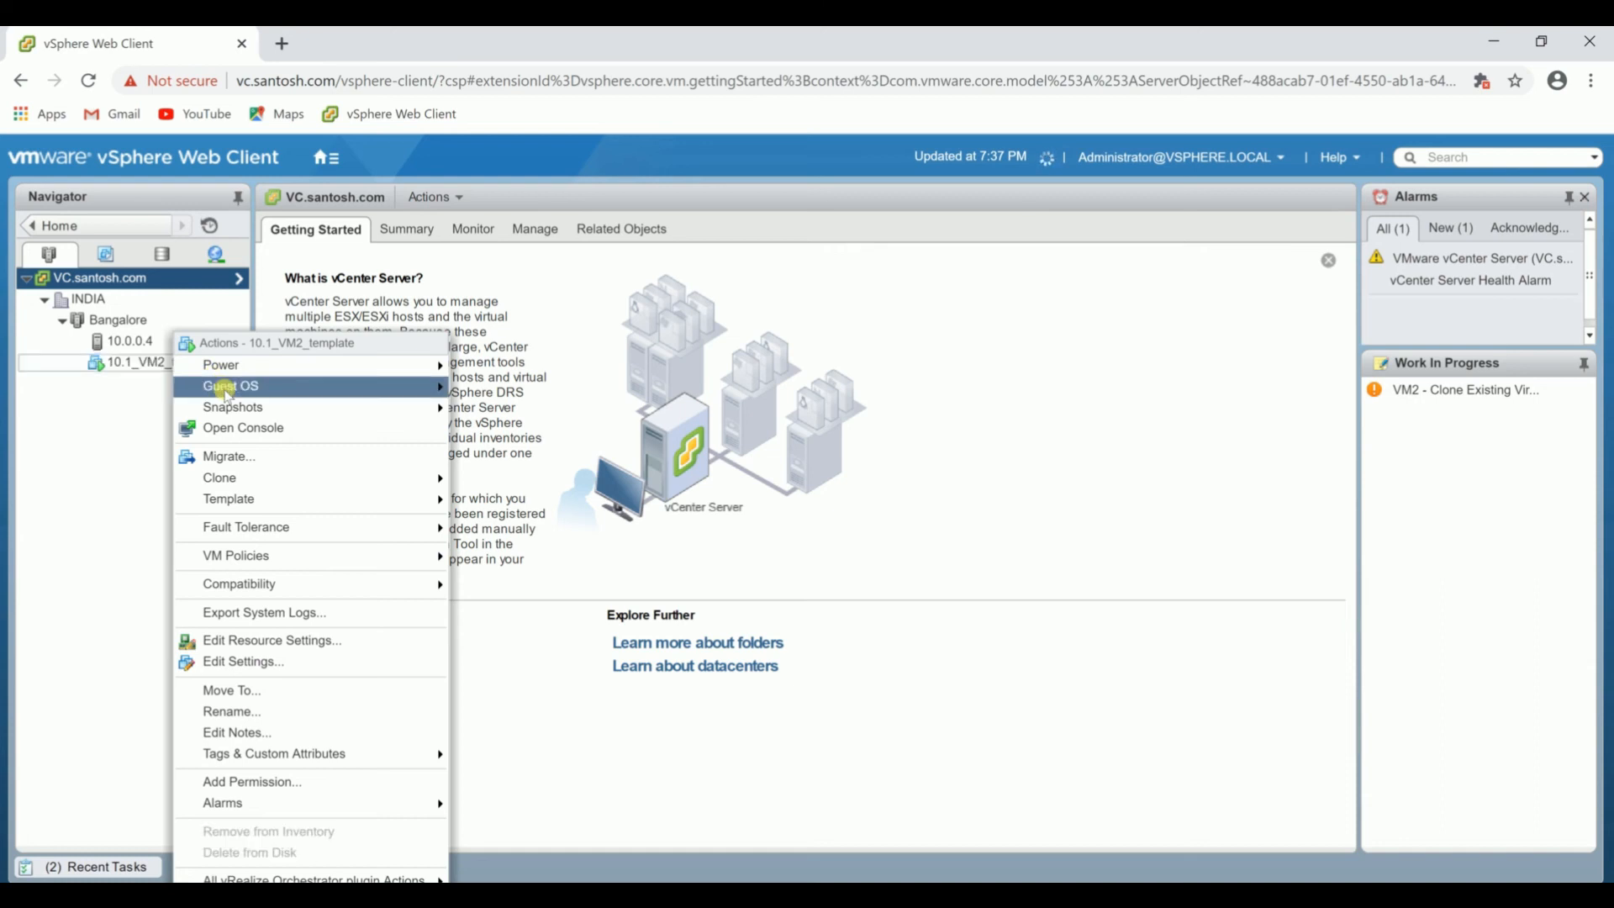
{"action": "left_click", "coordinate": [225, 389]}
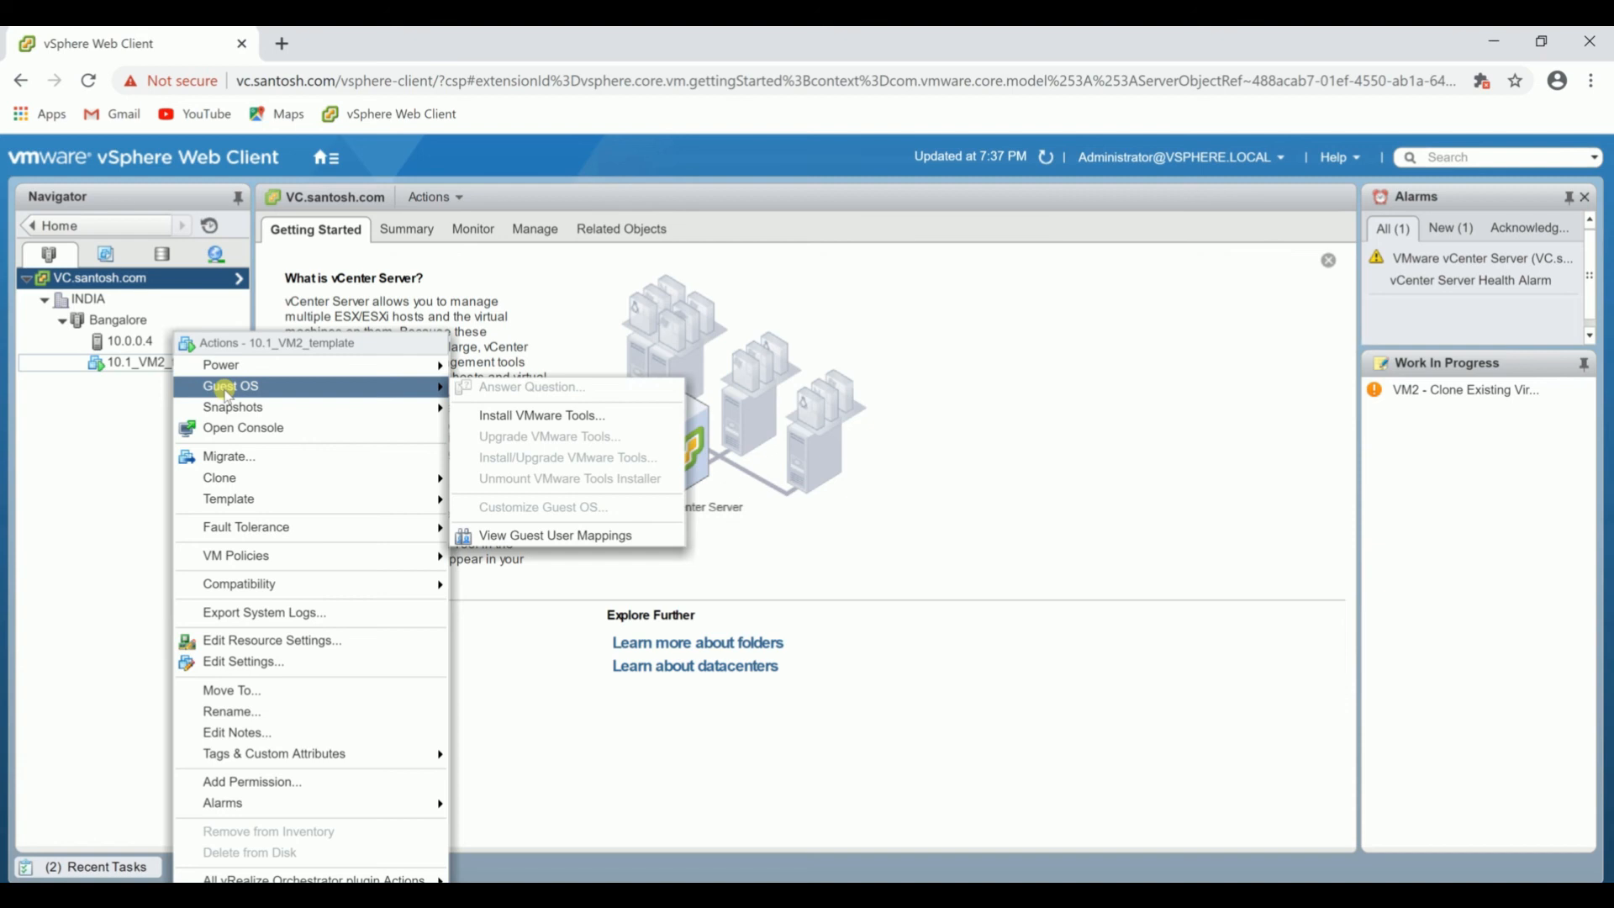
{"action": "mouse_move", "coordinate": [229, 477]}
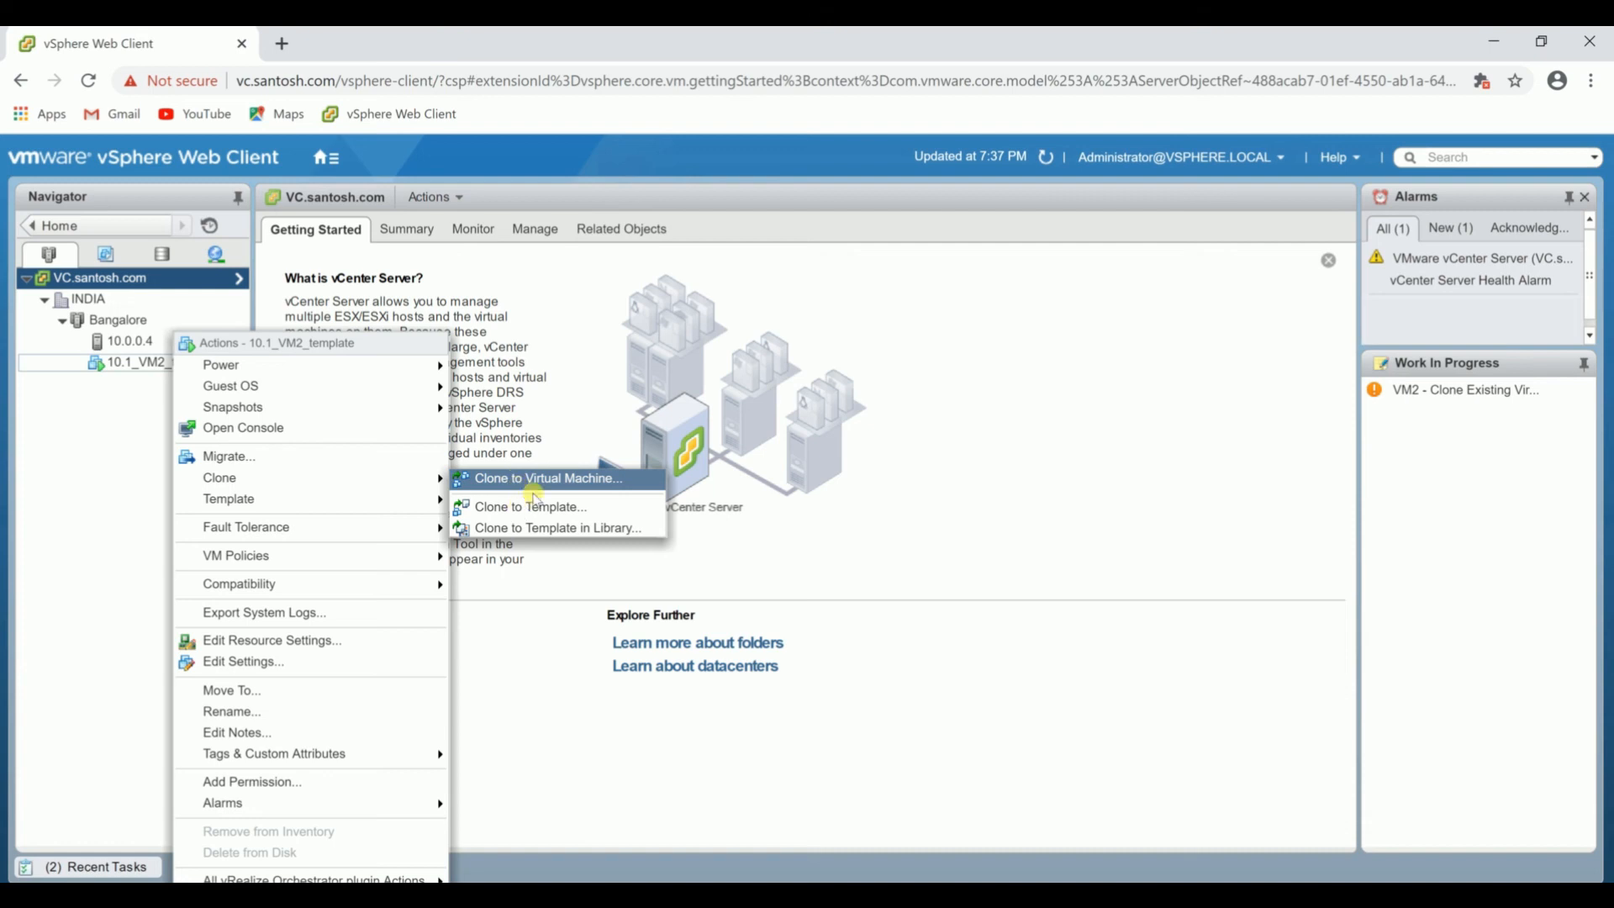
{"action": "left_click", "coordinate": [550, 481]}
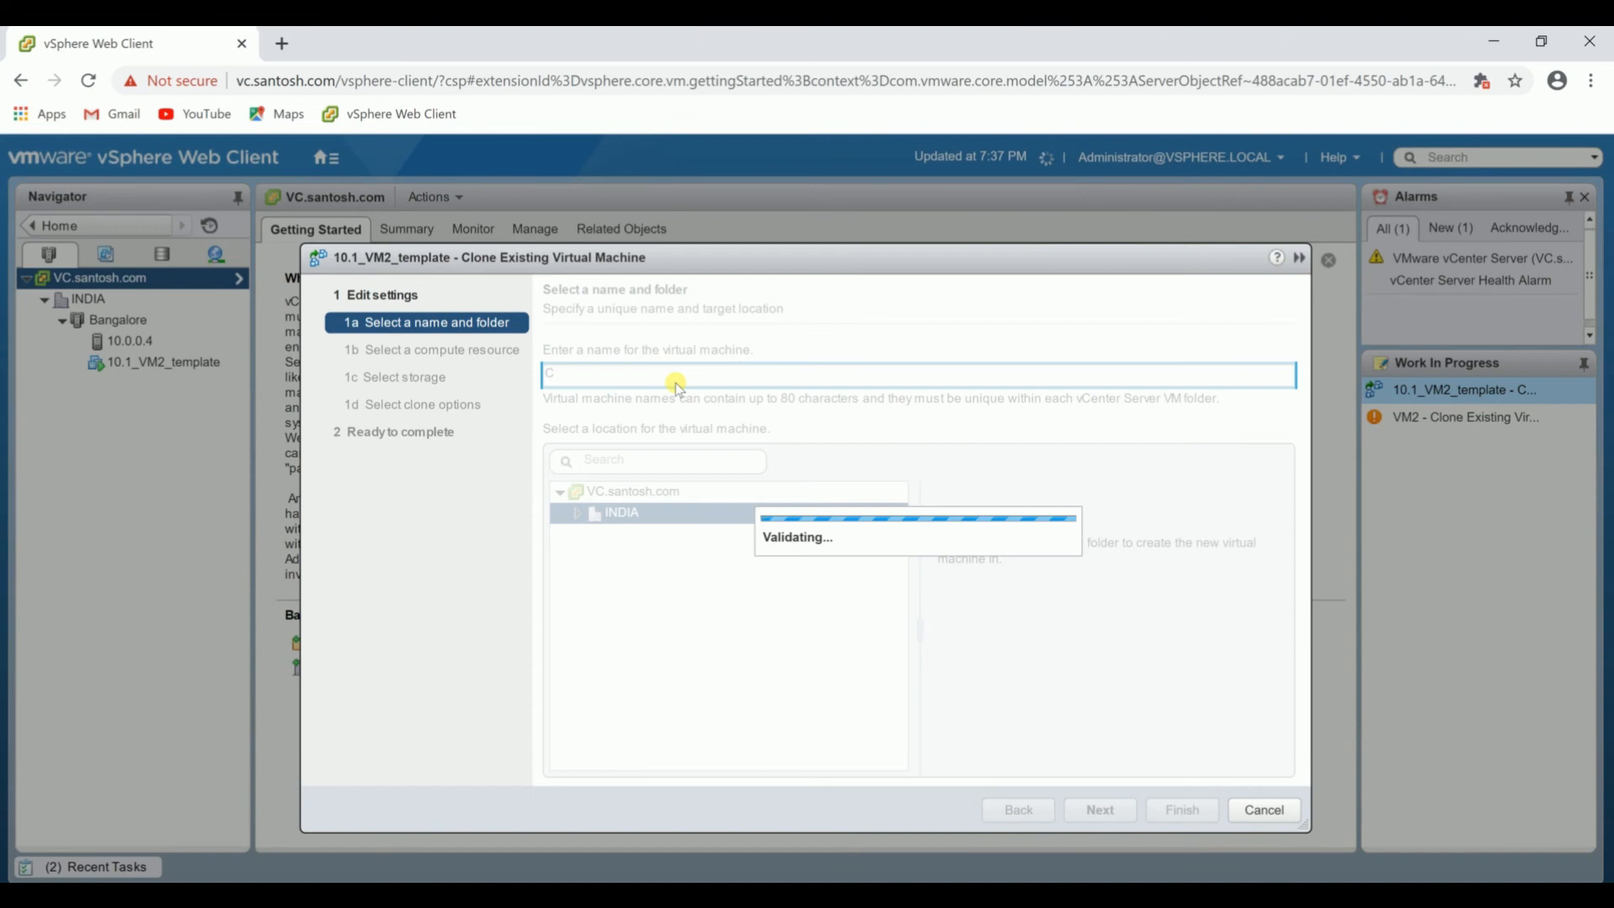
{"action": "type", "text": "Clone_VM2"}
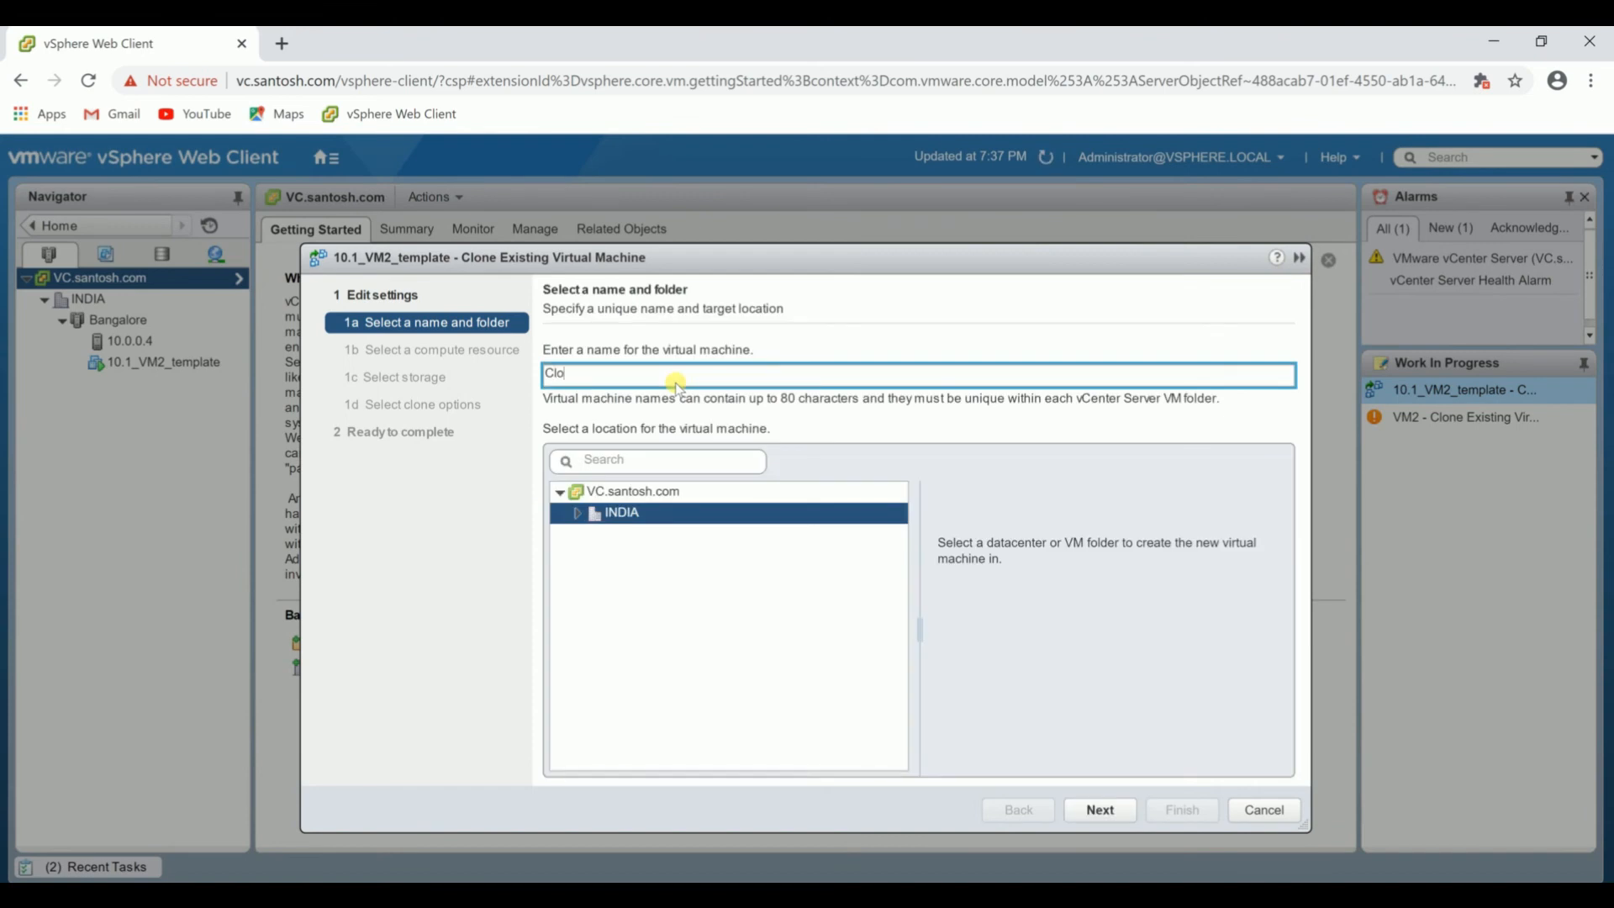
{"action": "left_click", "coordinate": [1101, 810]}
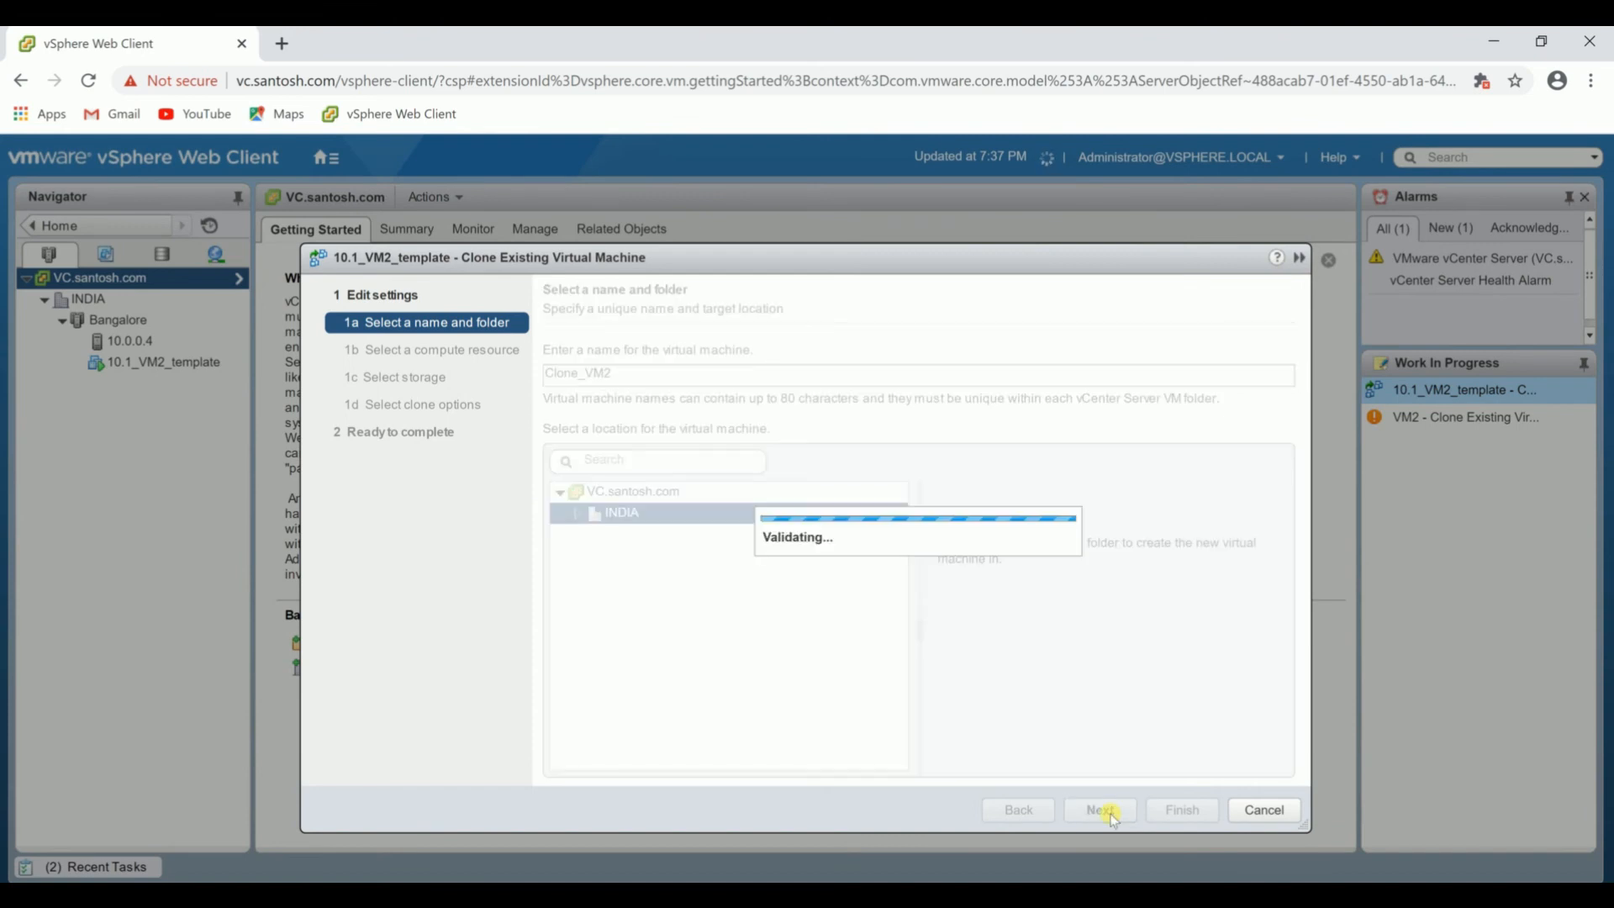
{"action": "left_click", "coordinate": [580, 416]}
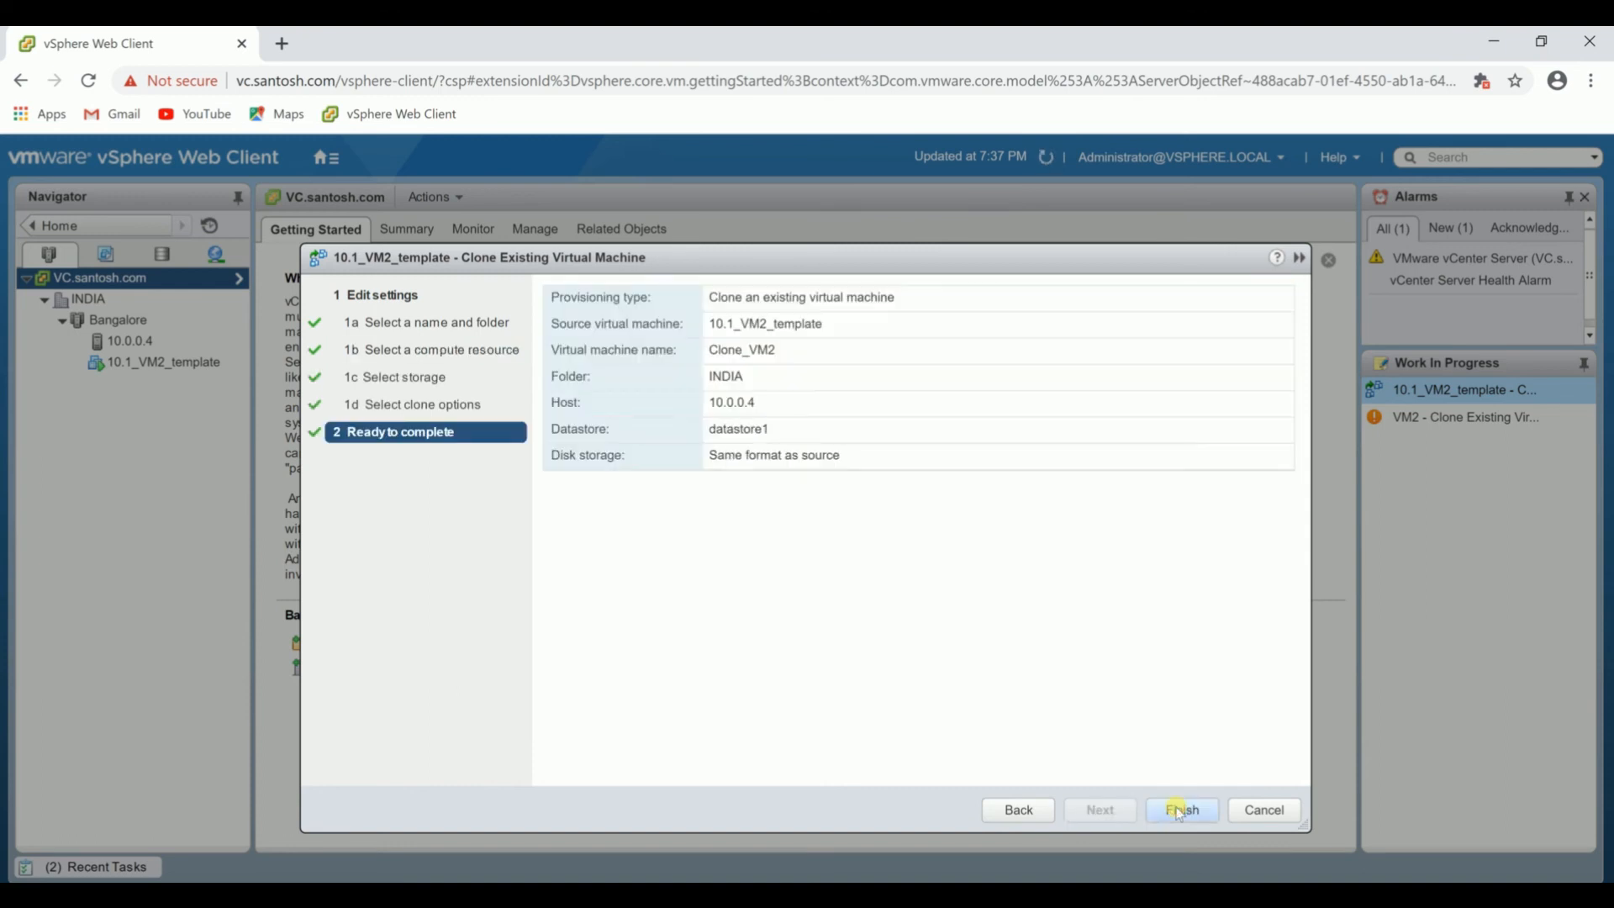
{"action": "left_click", "coordinate": [1182, 810]}
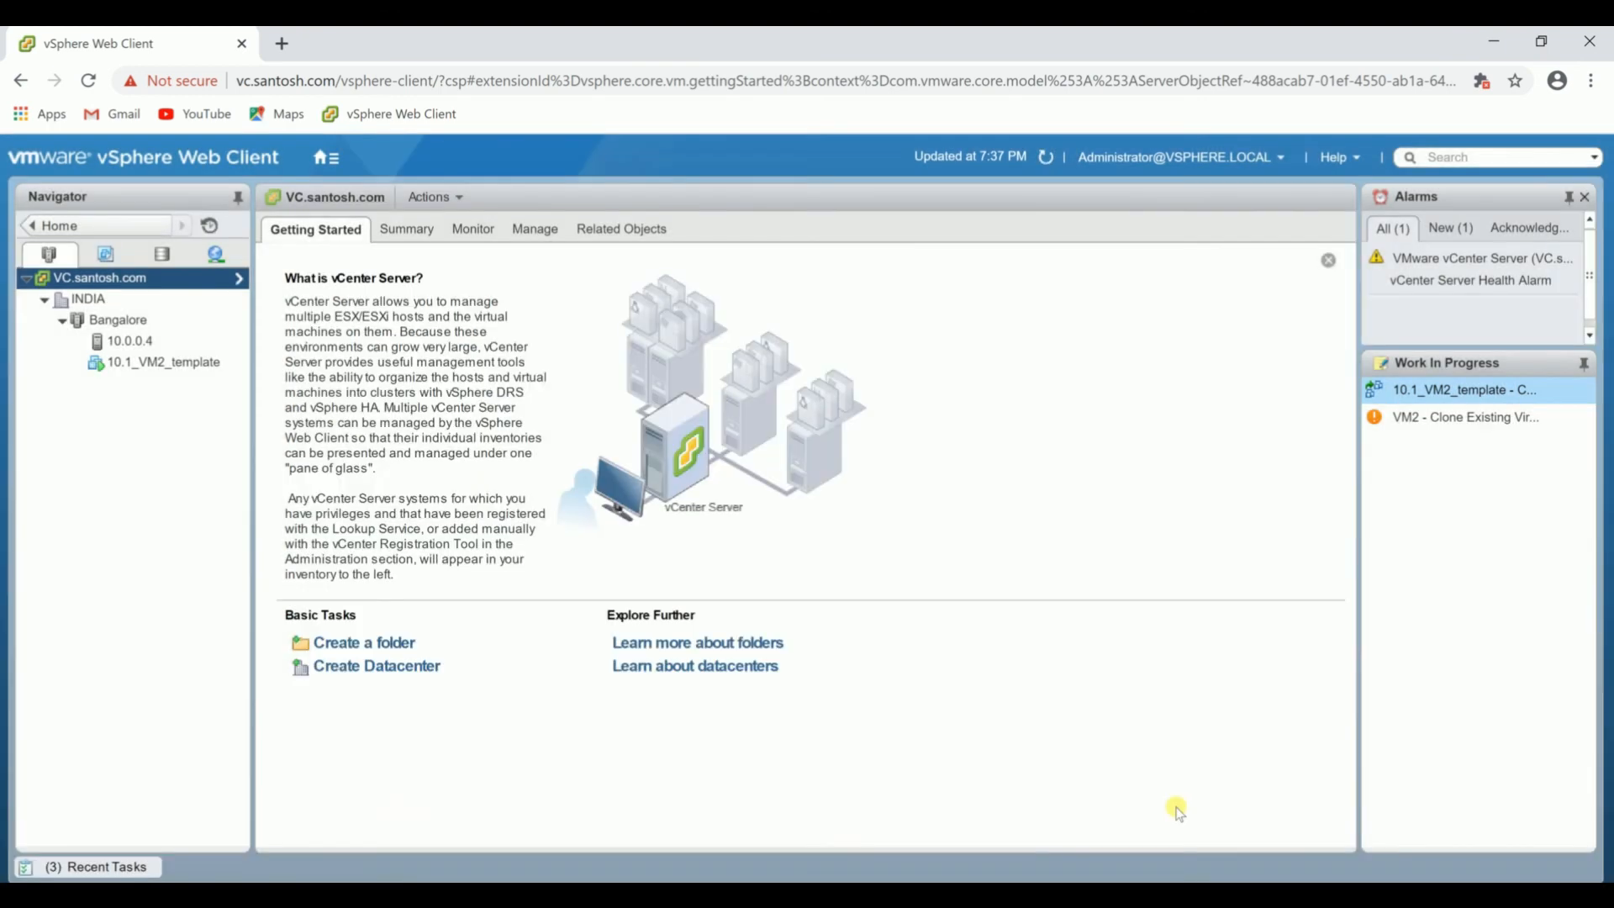
{"action": "left_click", "coordinate": [149, 866]}
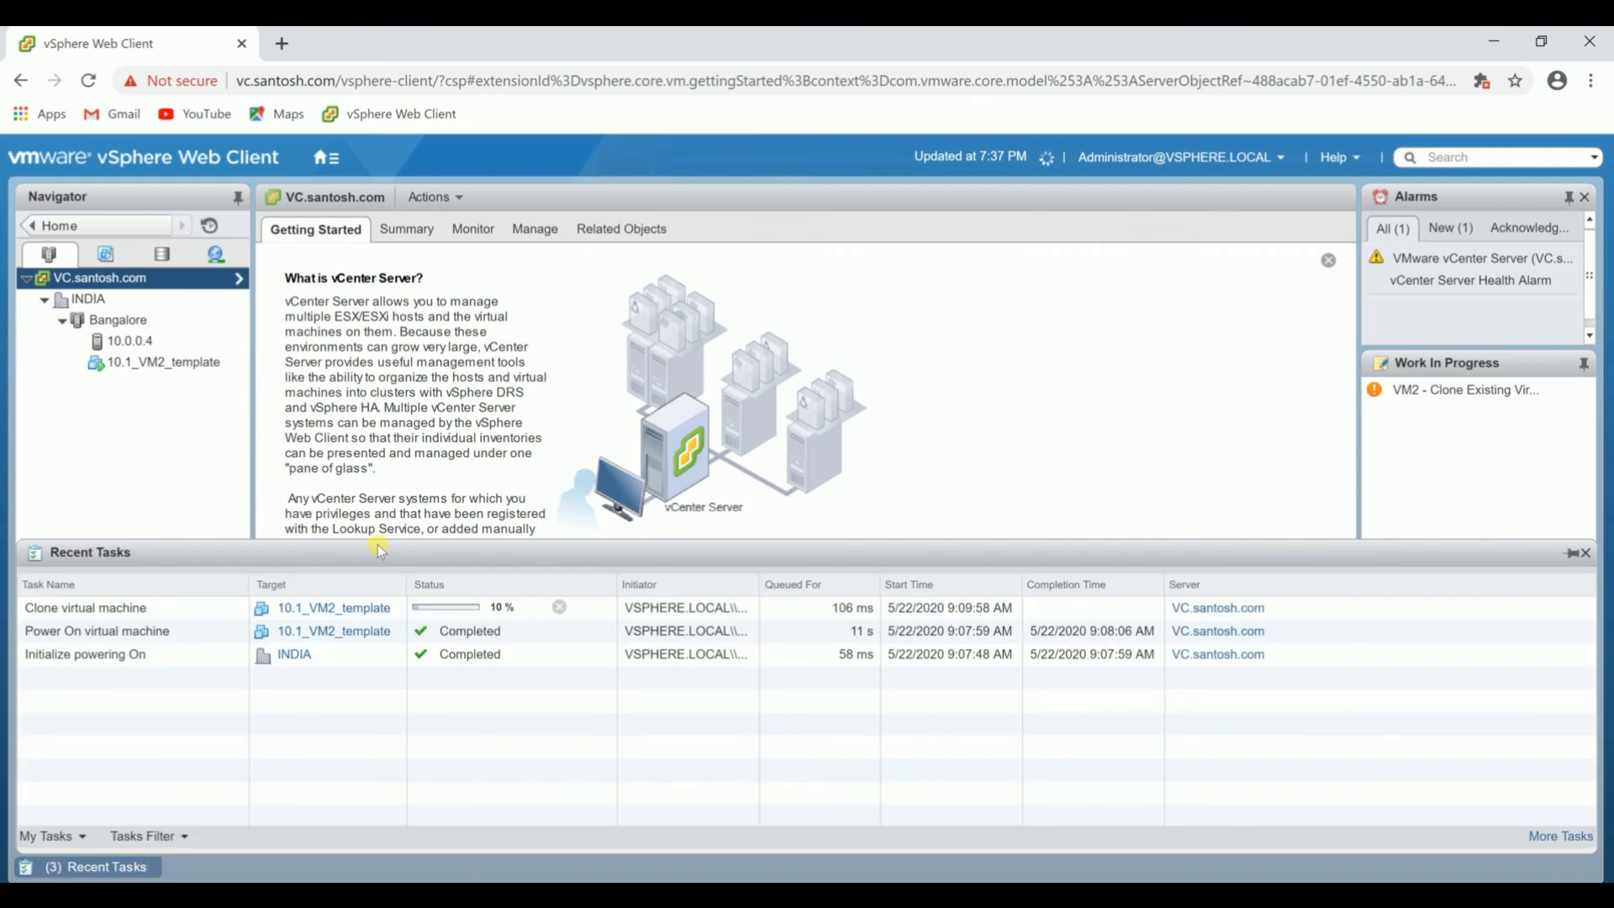
Take a snapshot of the virtual machine 10.1_VM2_template named inc CPU.
{"action": "left_click", "coordinate": [152, 384]}
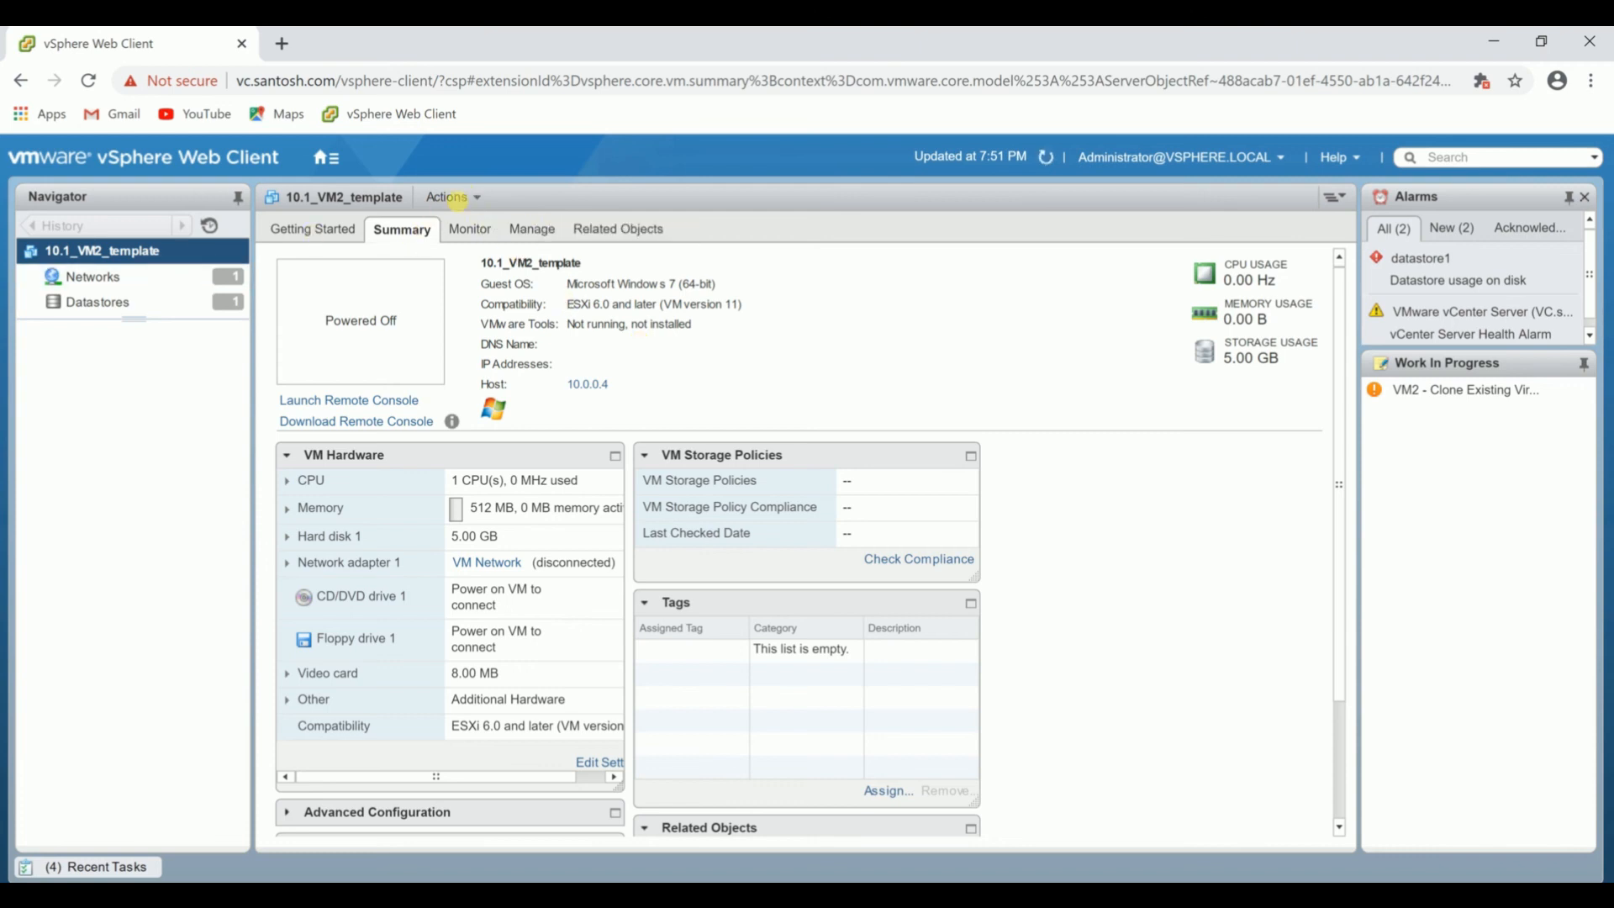
{"action": "left_click", "coordinate": [465, 196]}
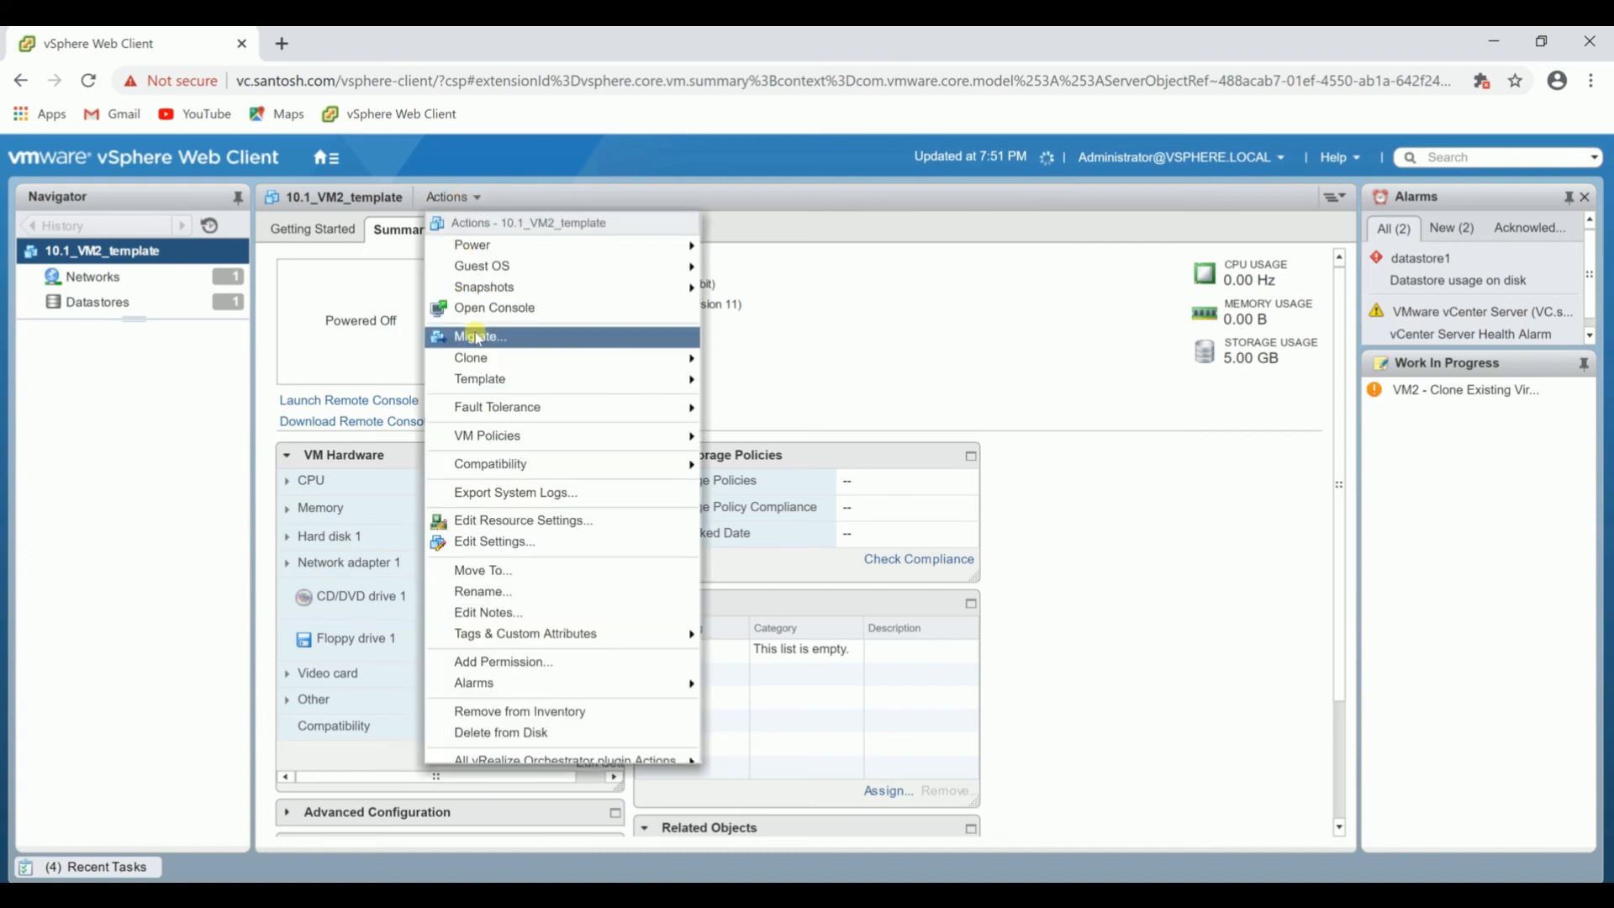
{"action": "mouse_move", "coordinate": [484, 363]}
{"action": "mouse_move", "coordinate": [545, 286]}
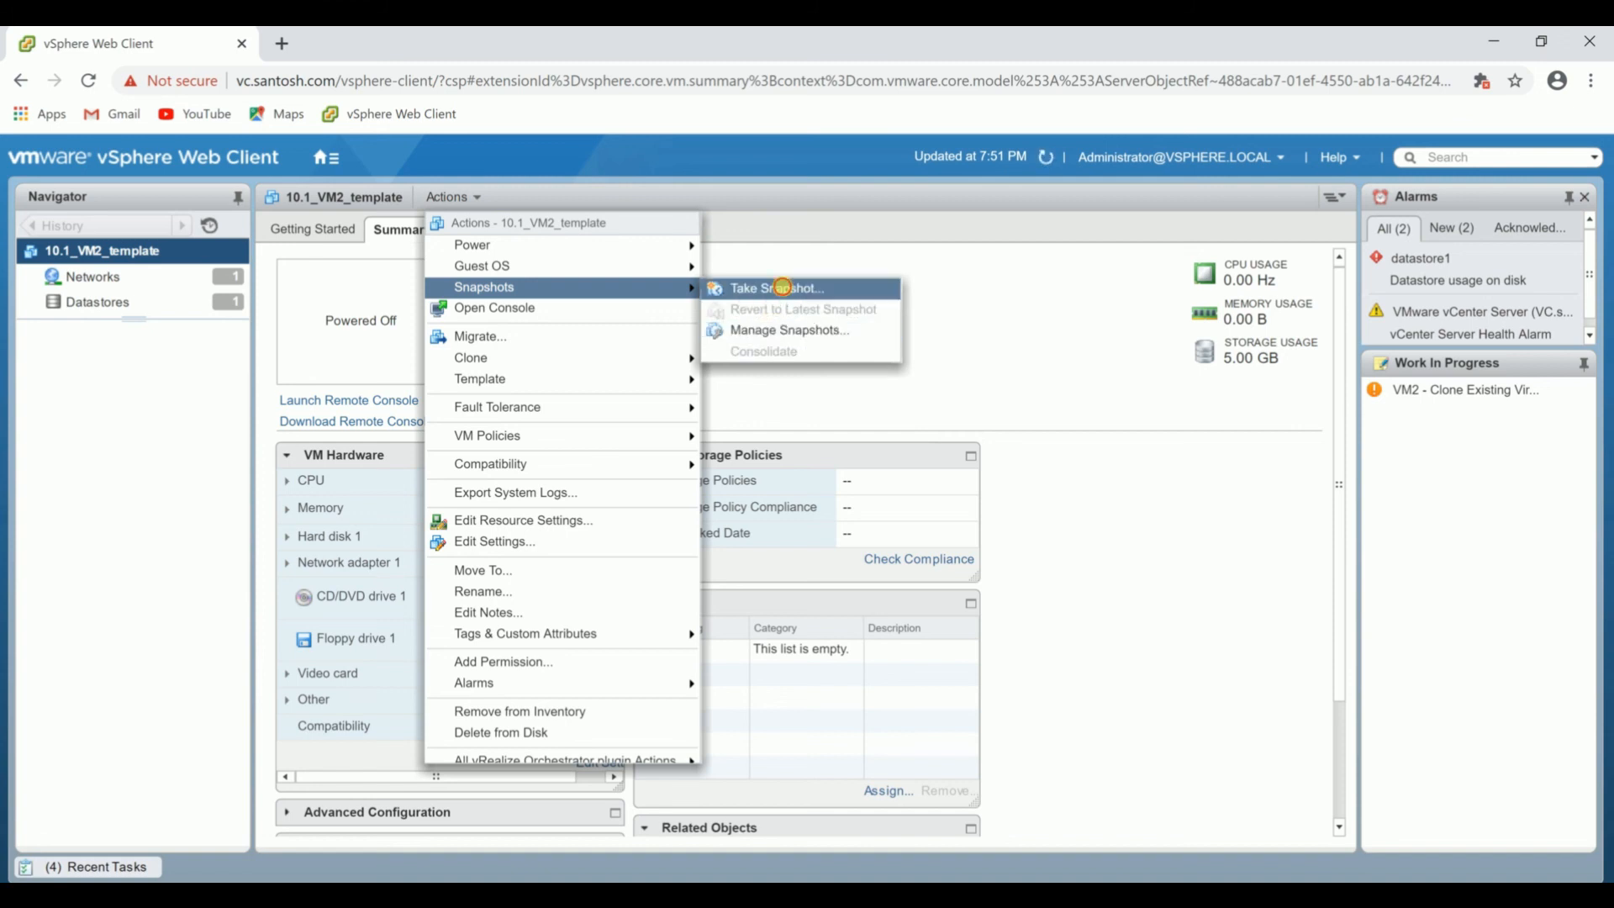
{"action": "left_click", "coordinate": [783, 290]}
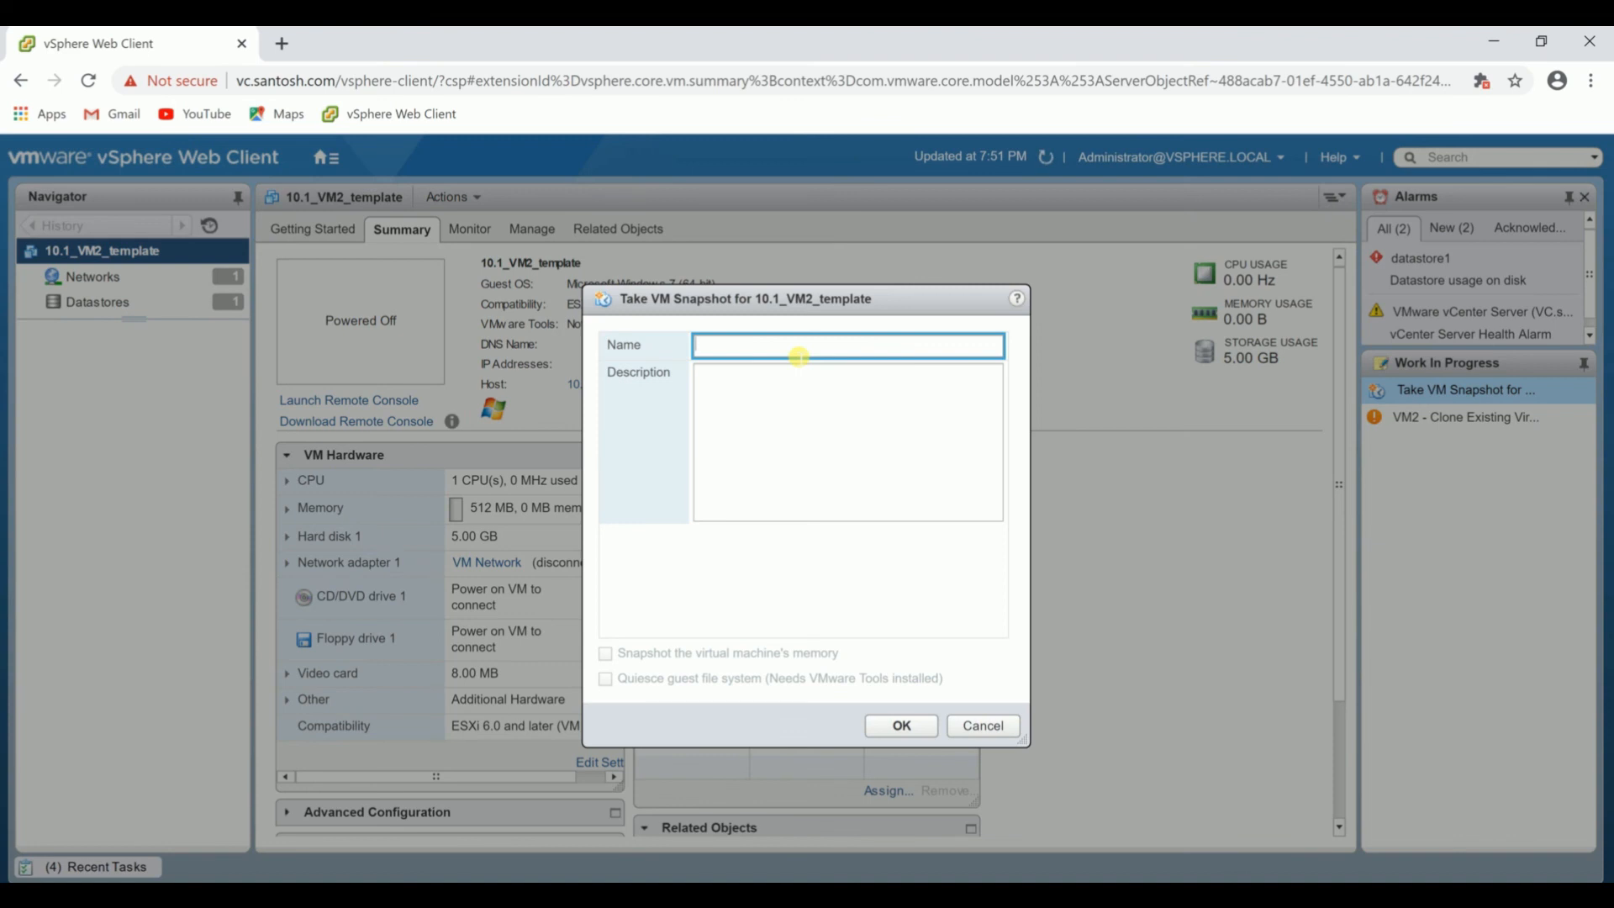
{"action": "type", "text": "ns"}
{"action": "key", "text": "Return"}
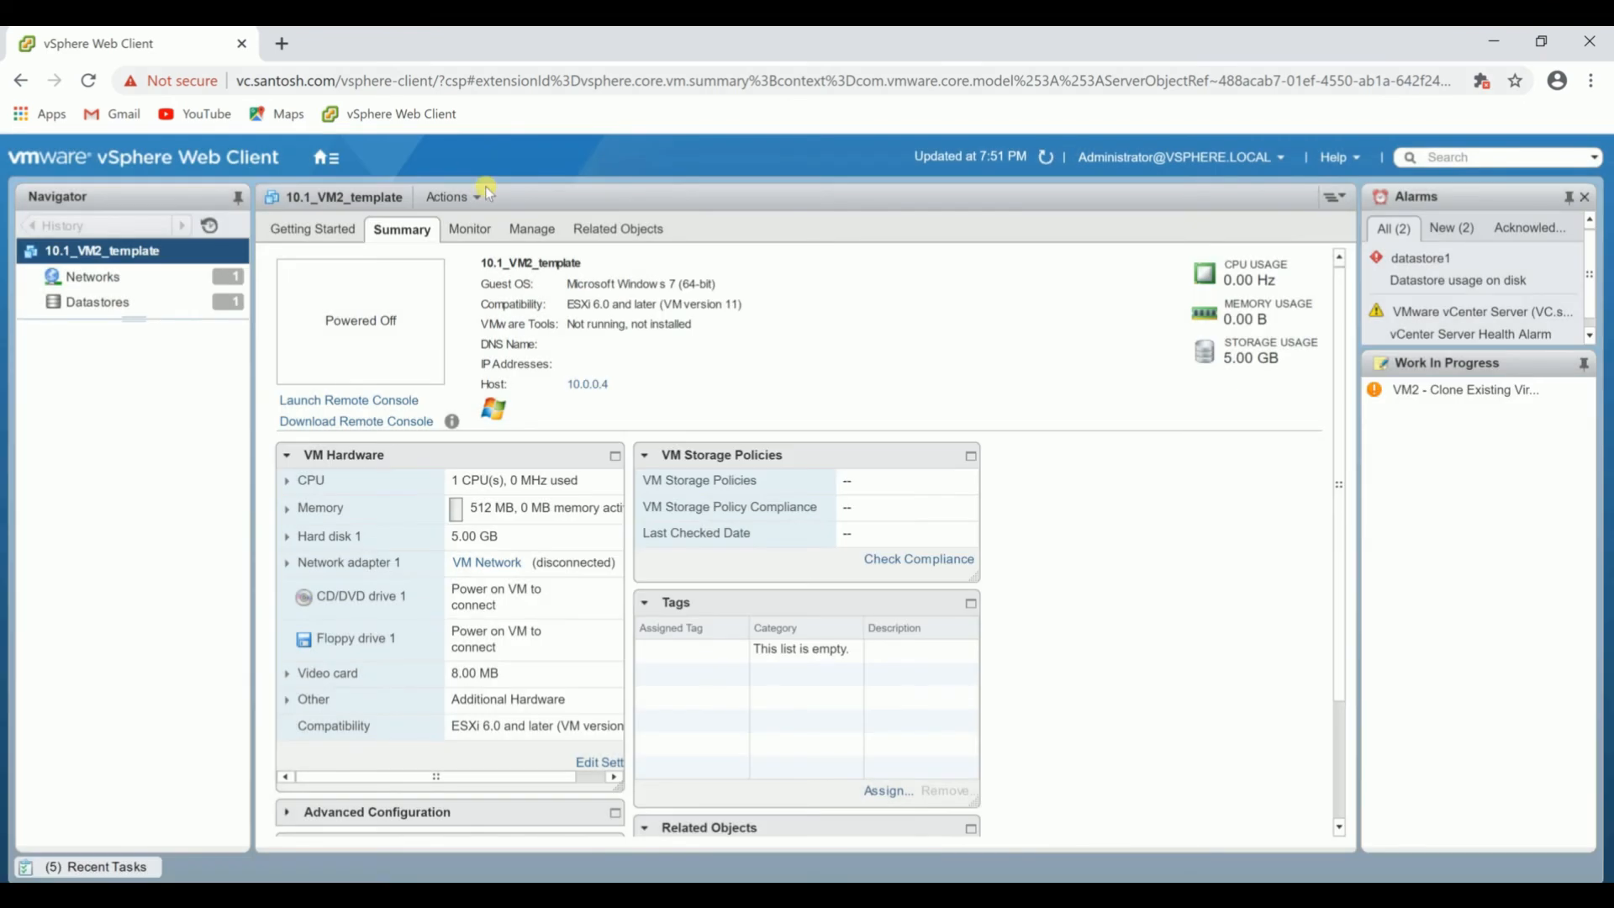
Set the CPU count of 10.1_VM2_template to 2 in its virtual hardware settings.
{"action": "left_click", "coordinate": [468, 199]}
{"action": "left_click", "coordinate": [468, 198]}
{"action": "left_click", "coordinate": [483, 541]}
{"action": "left_click", "coordinate": [756, 298]}
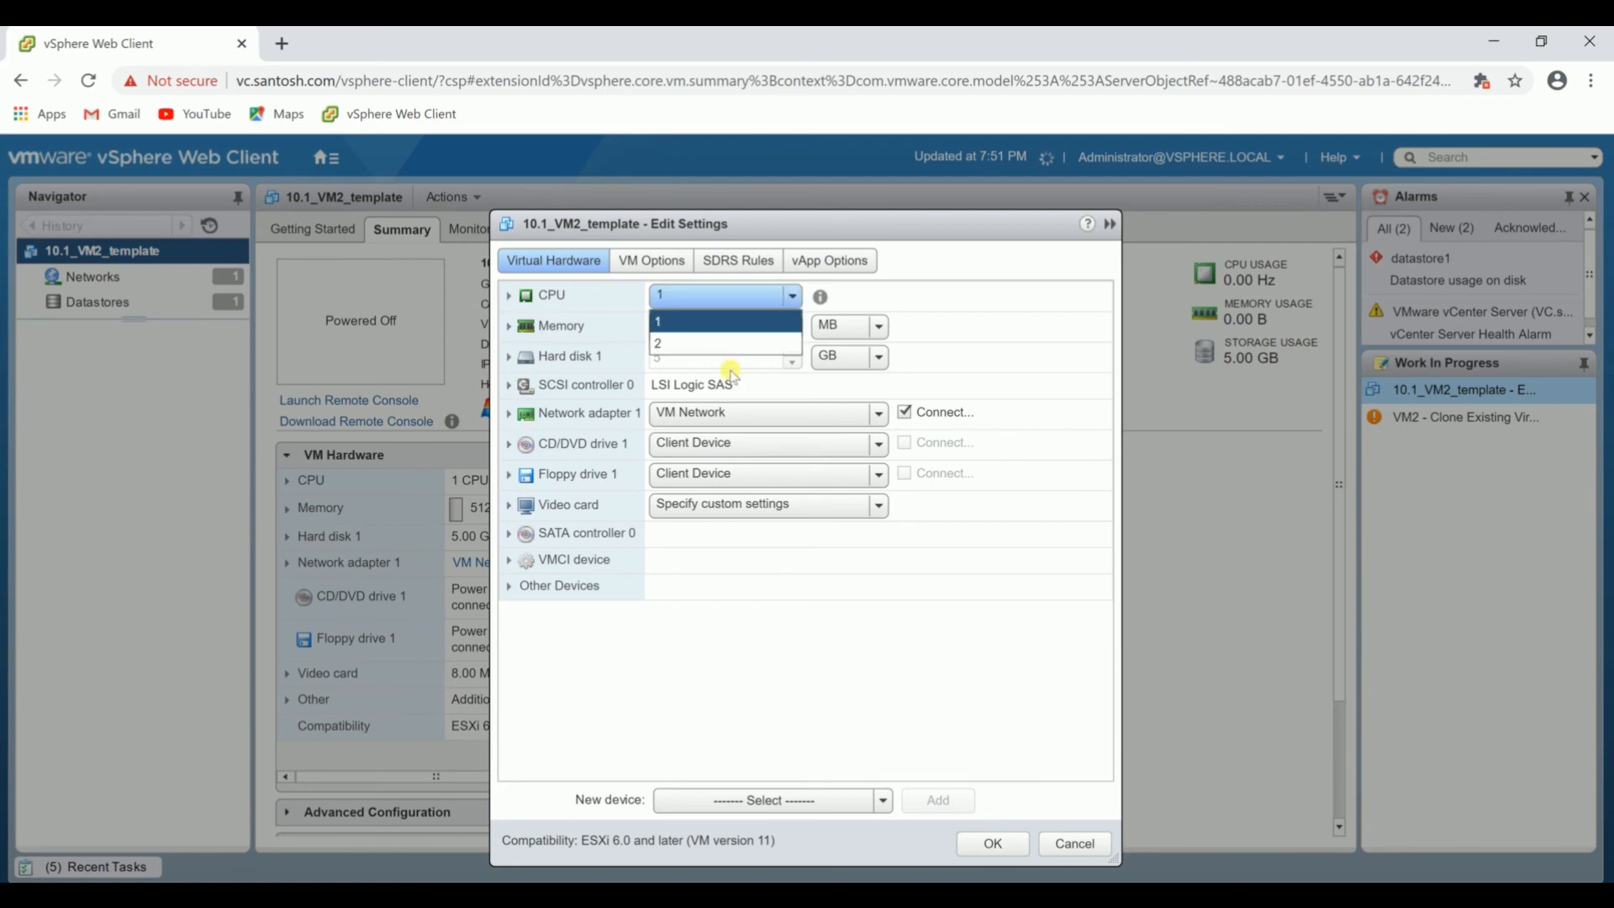
{"action": "left_click", "coordinate": [723, 343]}
{"action": "left_click", "coordinate": [992, 843]}
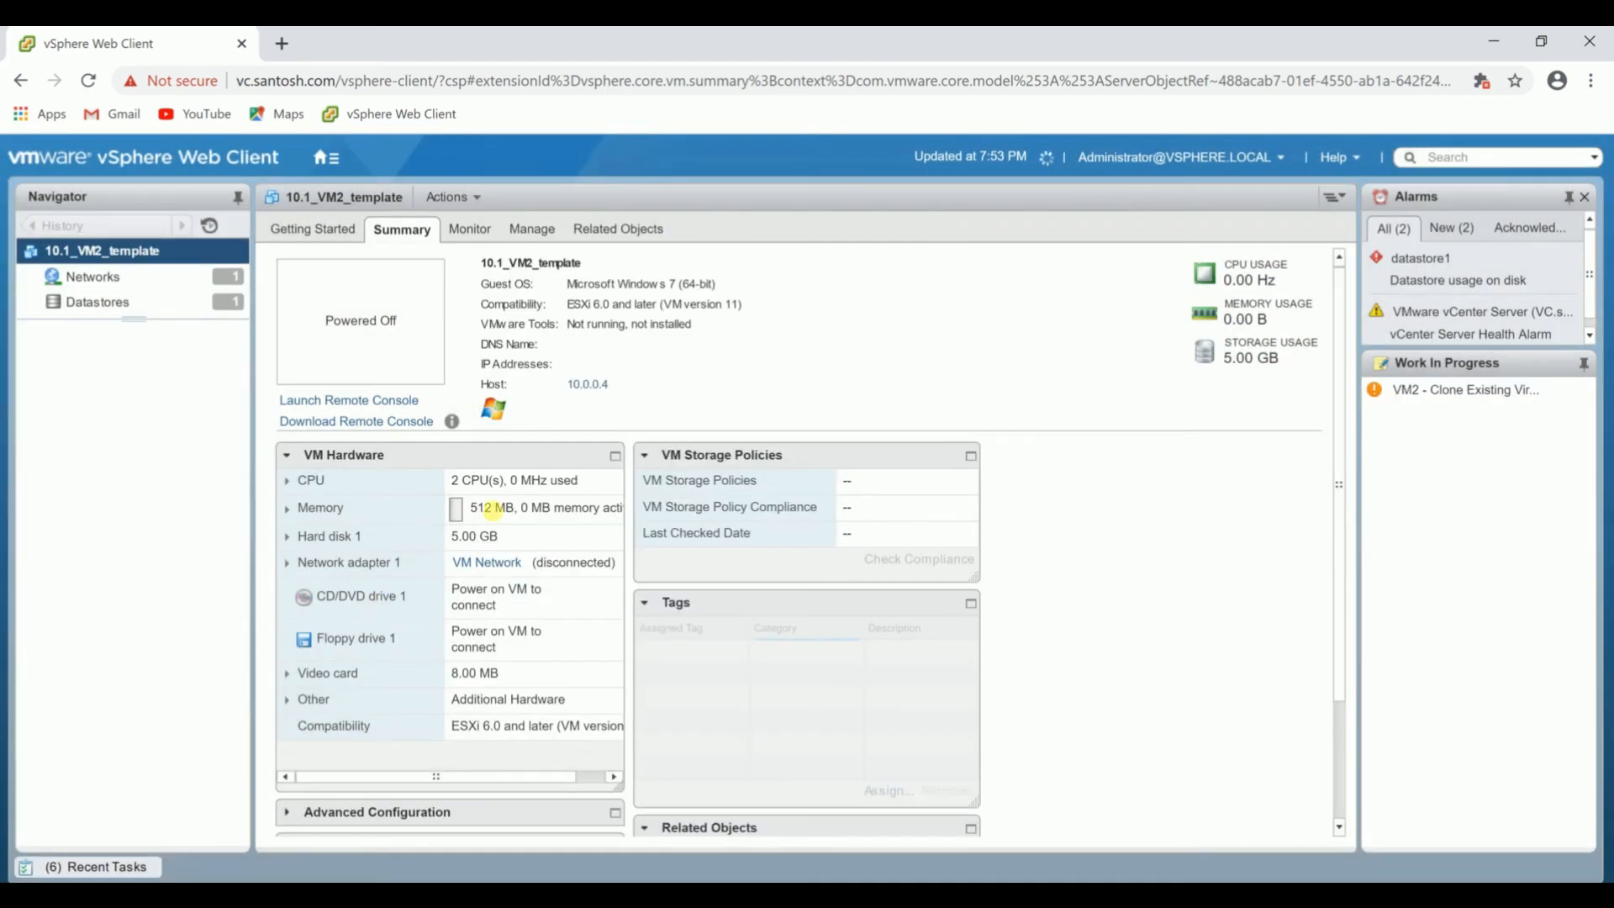
Set the memory of 10.1_VM2_template to 1 GB and refresh its summary.
{"action": "left_click", "coordinate": [461, 196]}
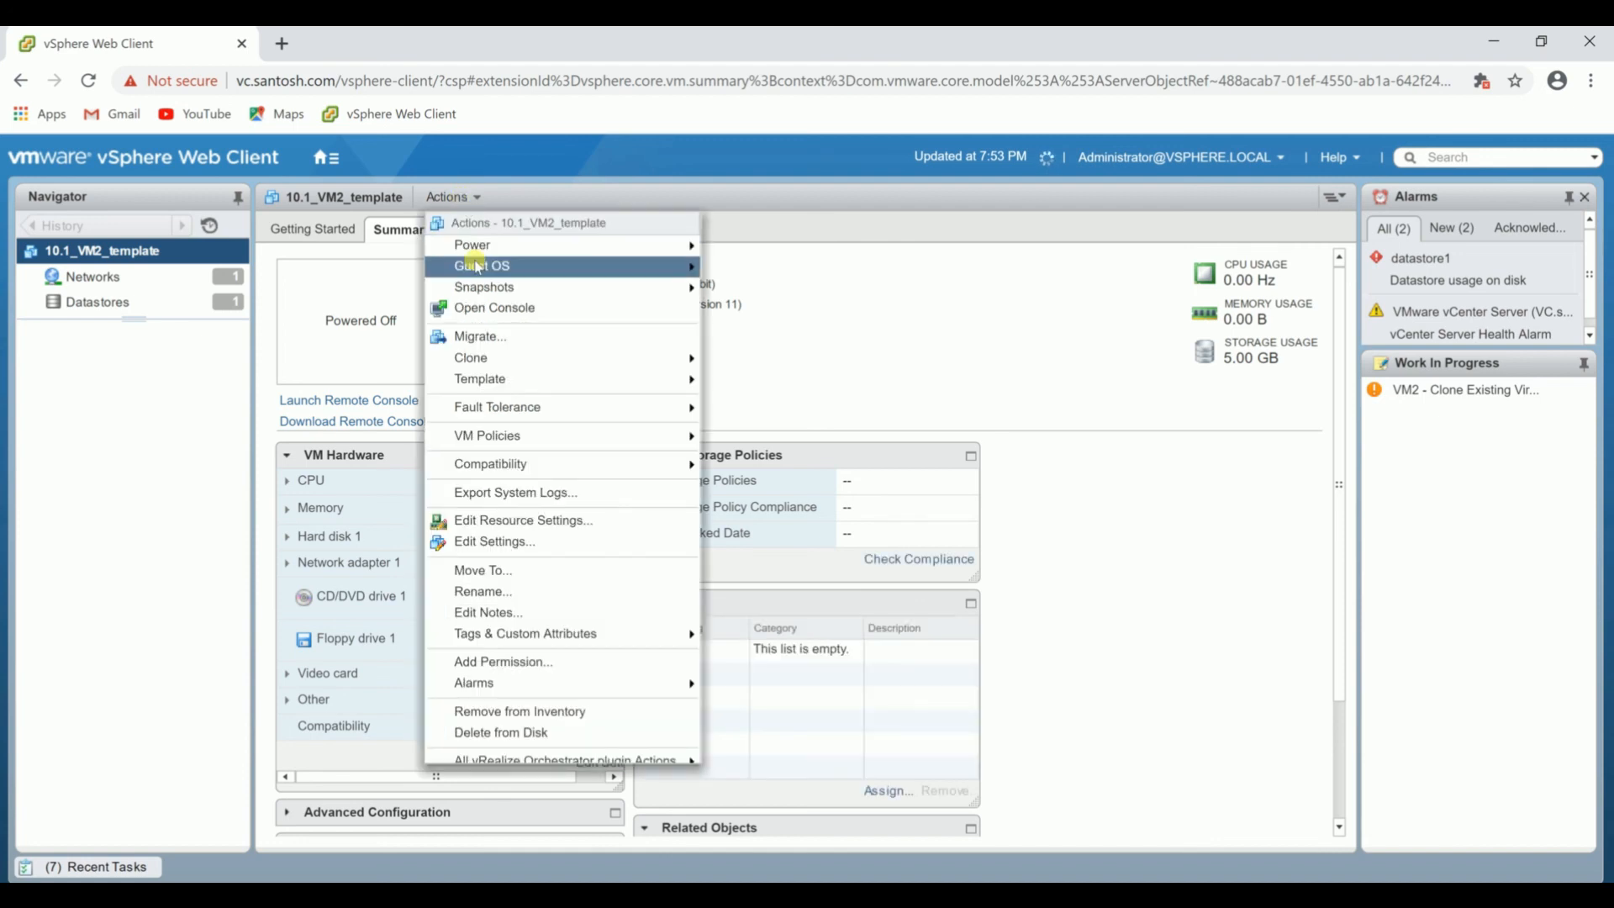
{"action": "left_click", "coordinate": [494, 541]}
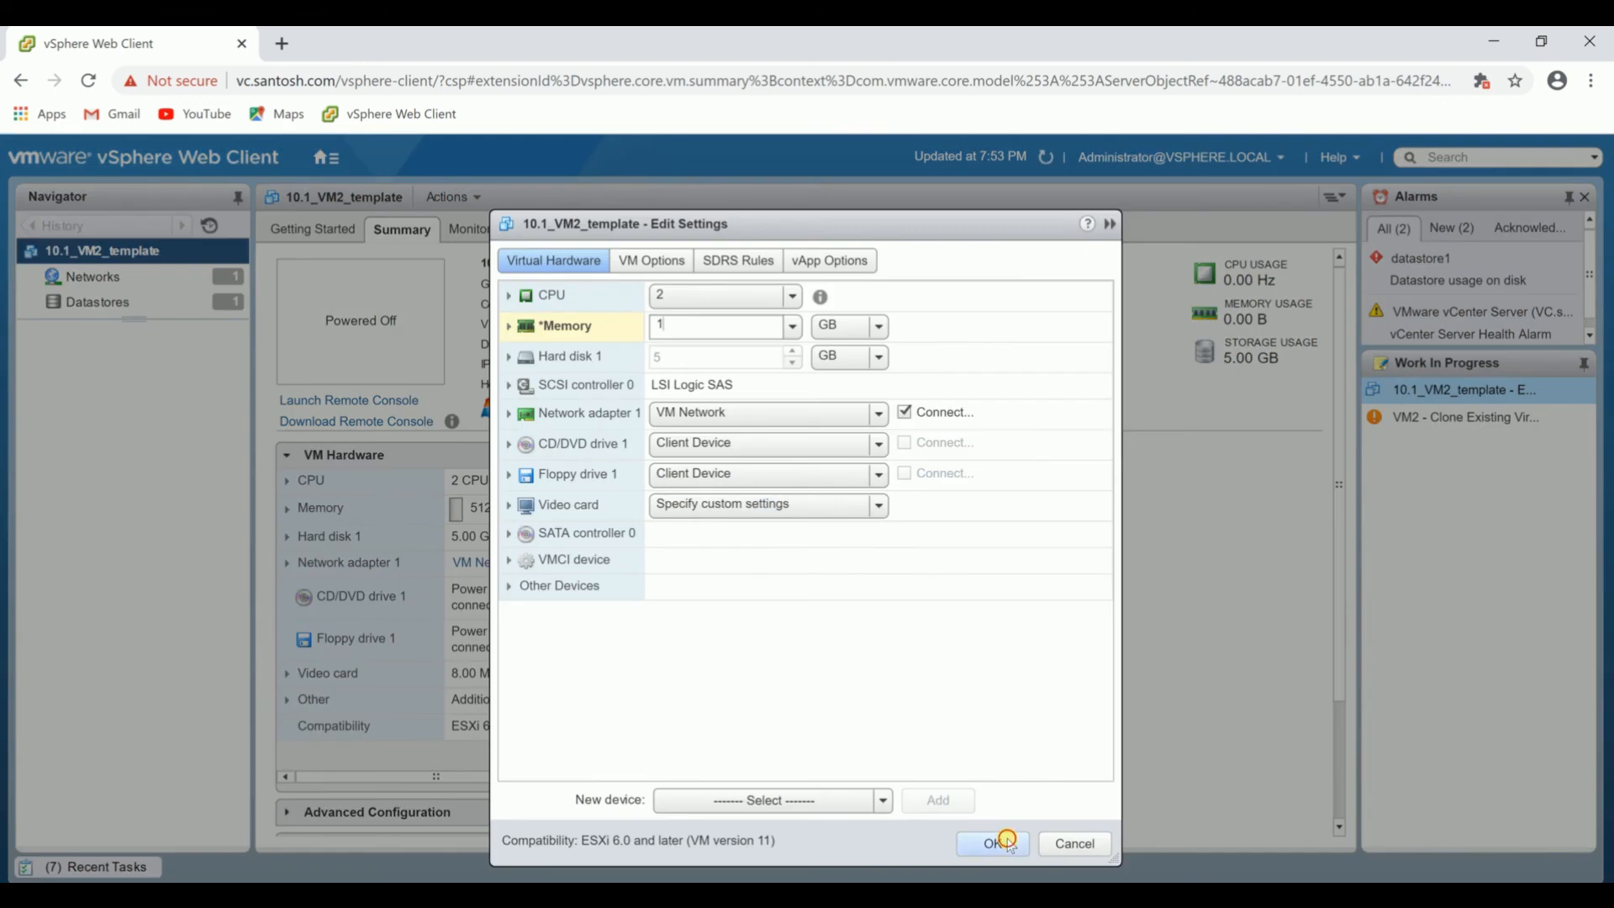
{"action": "left_click", "coordinate": [1006, 841]}
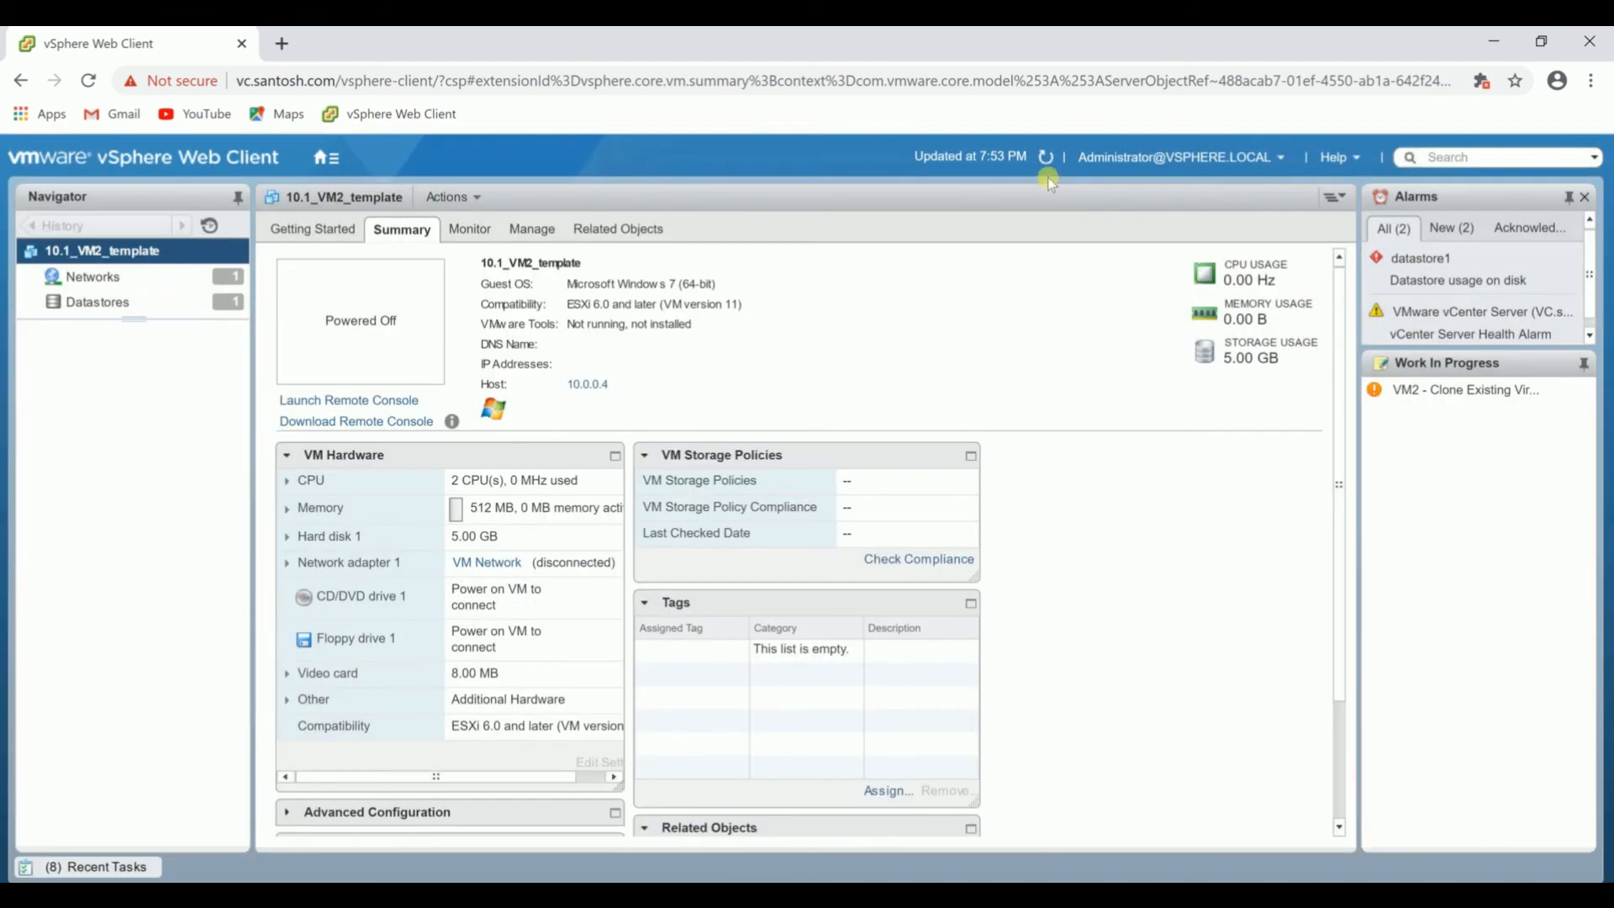
{"action": "left_click", "coordinate": [1045, 157]}
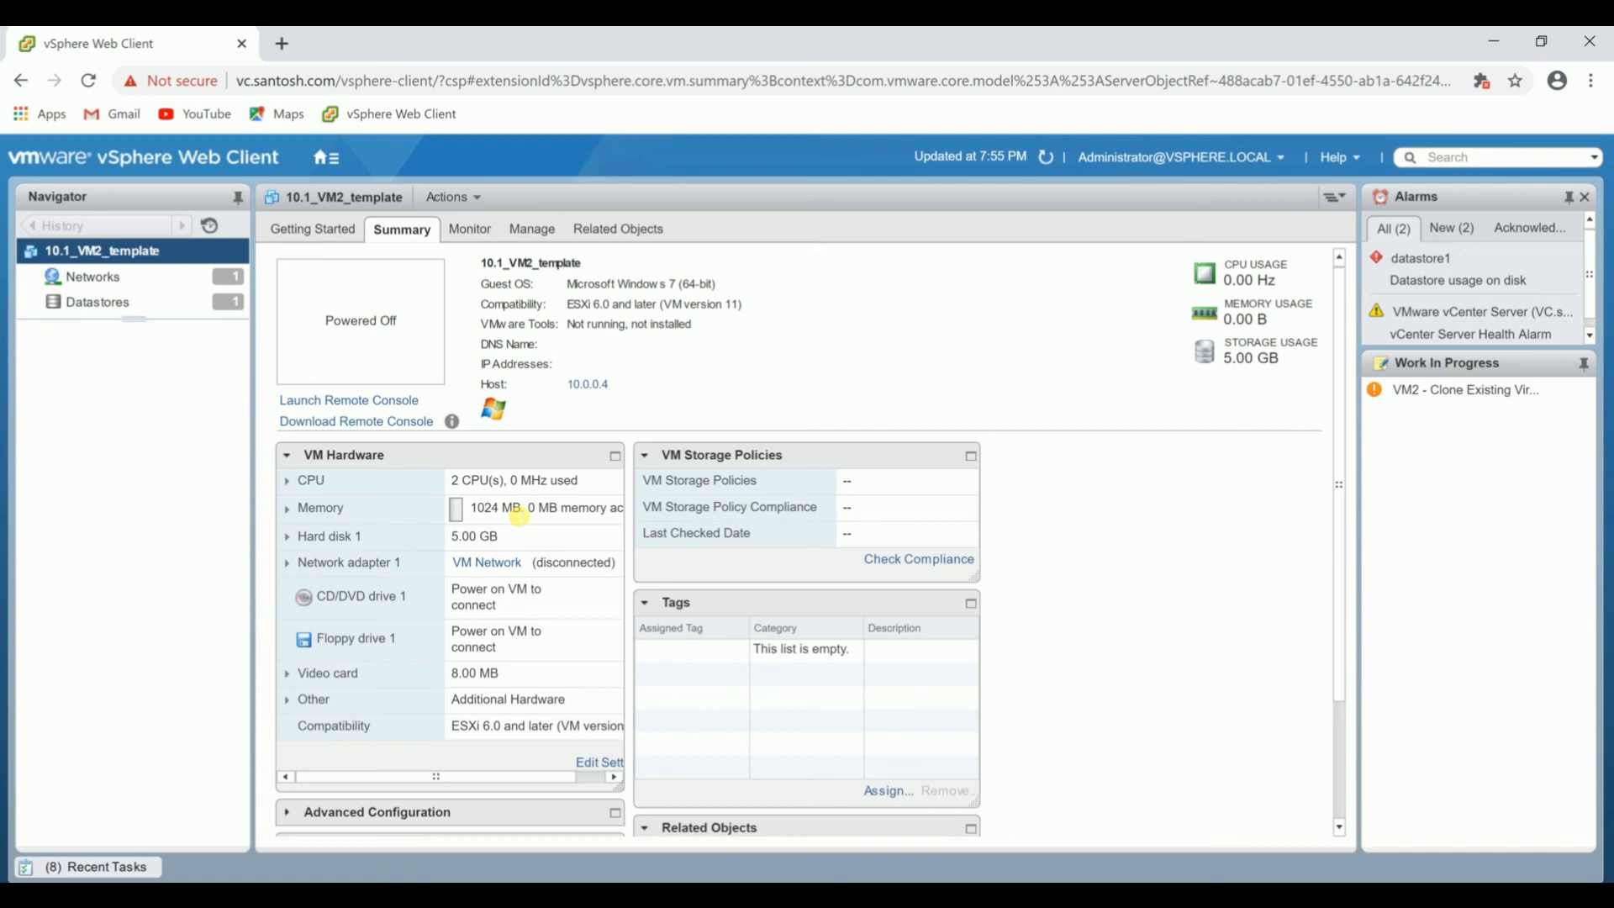
Examine the INC MEMORY snapshot and the current state in the snapshot manager of 10.1_VM2_template.
{"action": "left_click", "coordinate": [478, 200]}
{"action": "mouse_move", "coordinate": [655, 285]}
{"action": "left_click", "coordinate": [805, 330]}
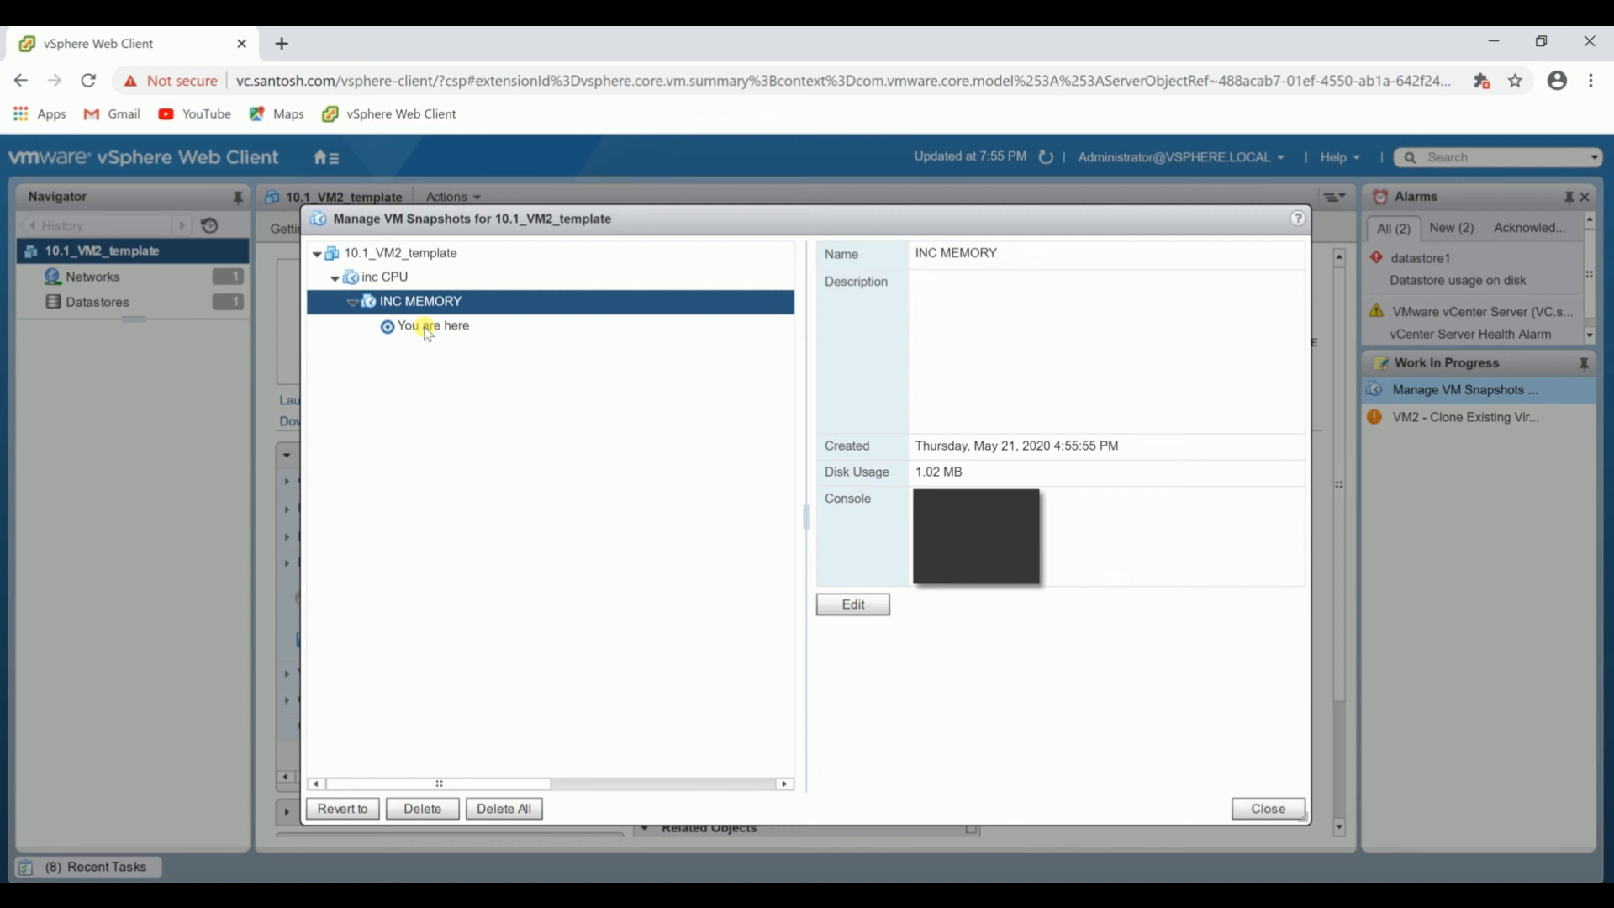
{"action": "left_click", "coordinate": [427, 329]}
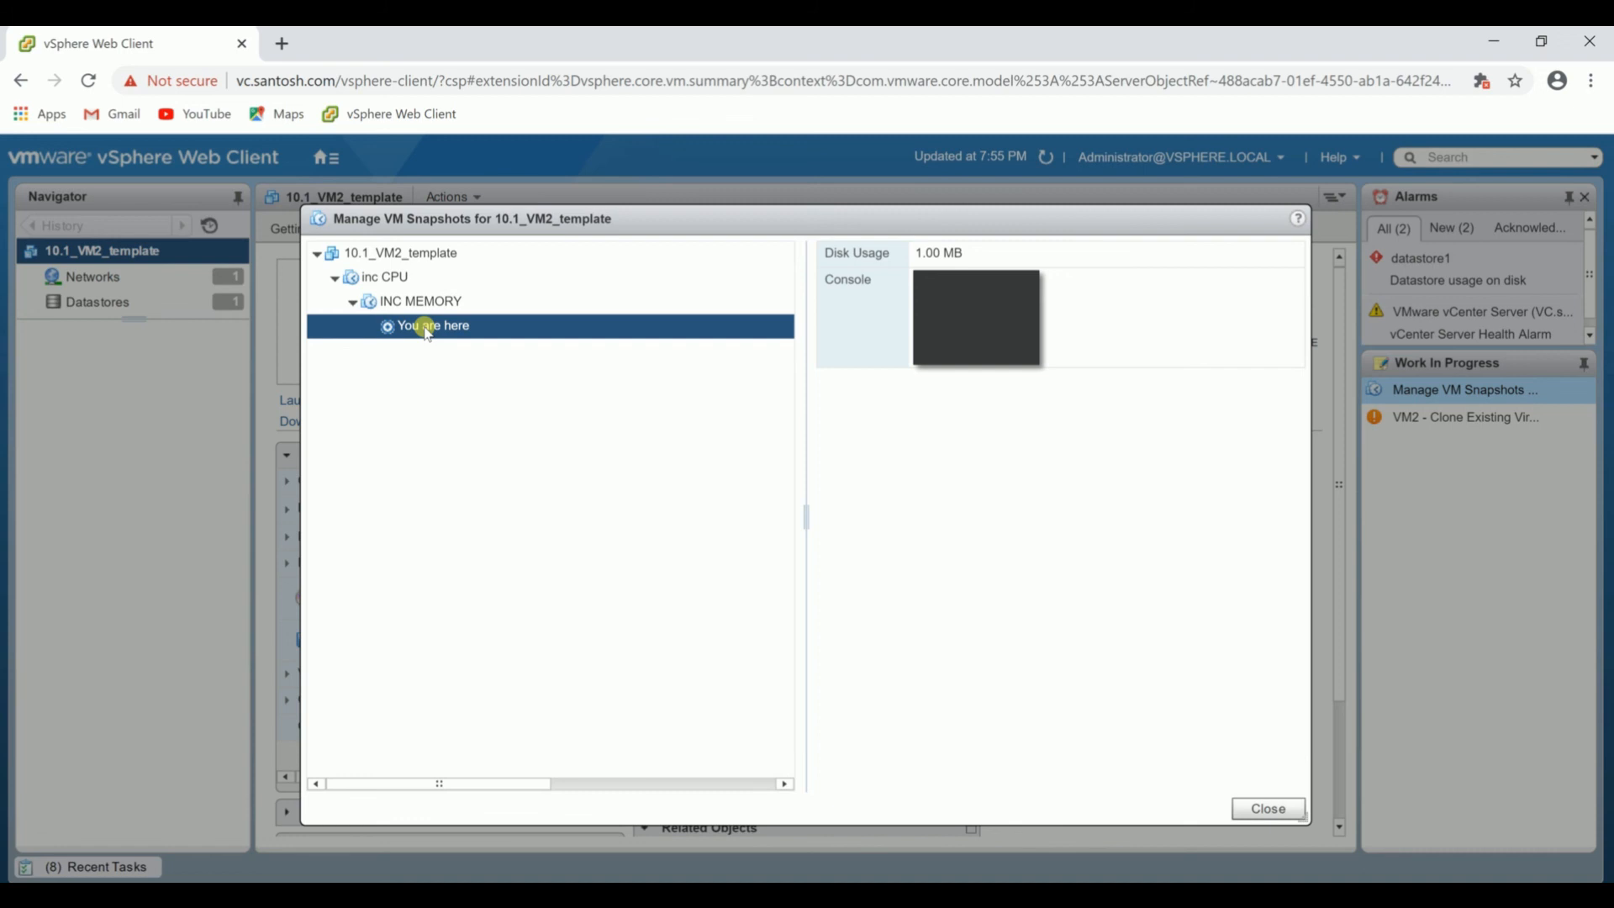
{"action": "left_click", "coordinate": [471, 302]}
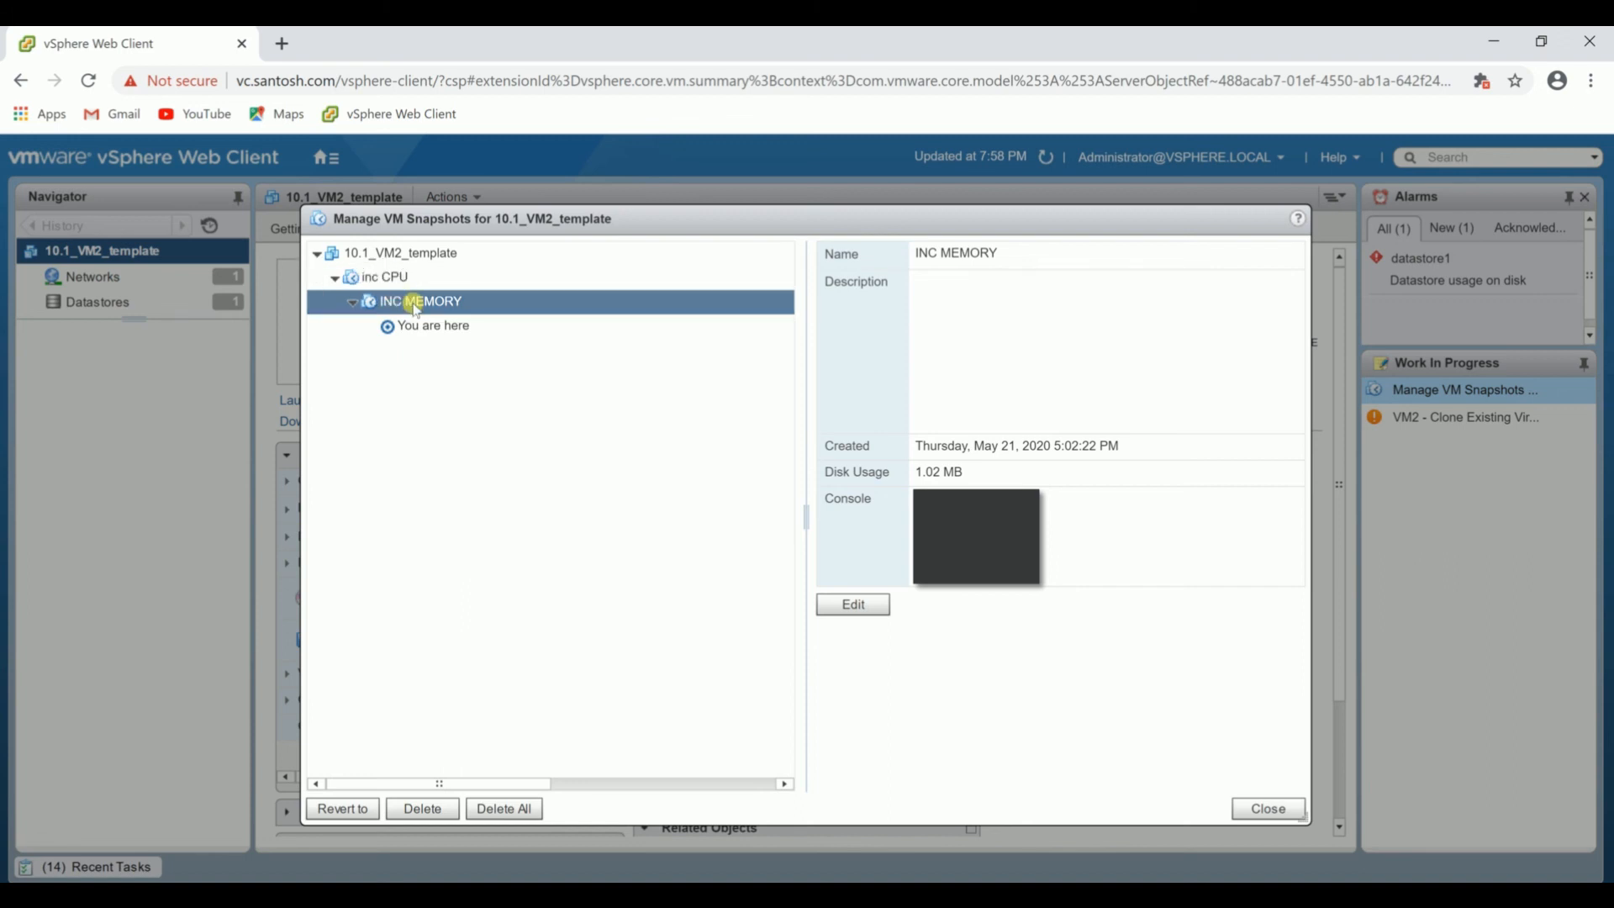
{"action": "left_click", "coordinate": [440, 330]}
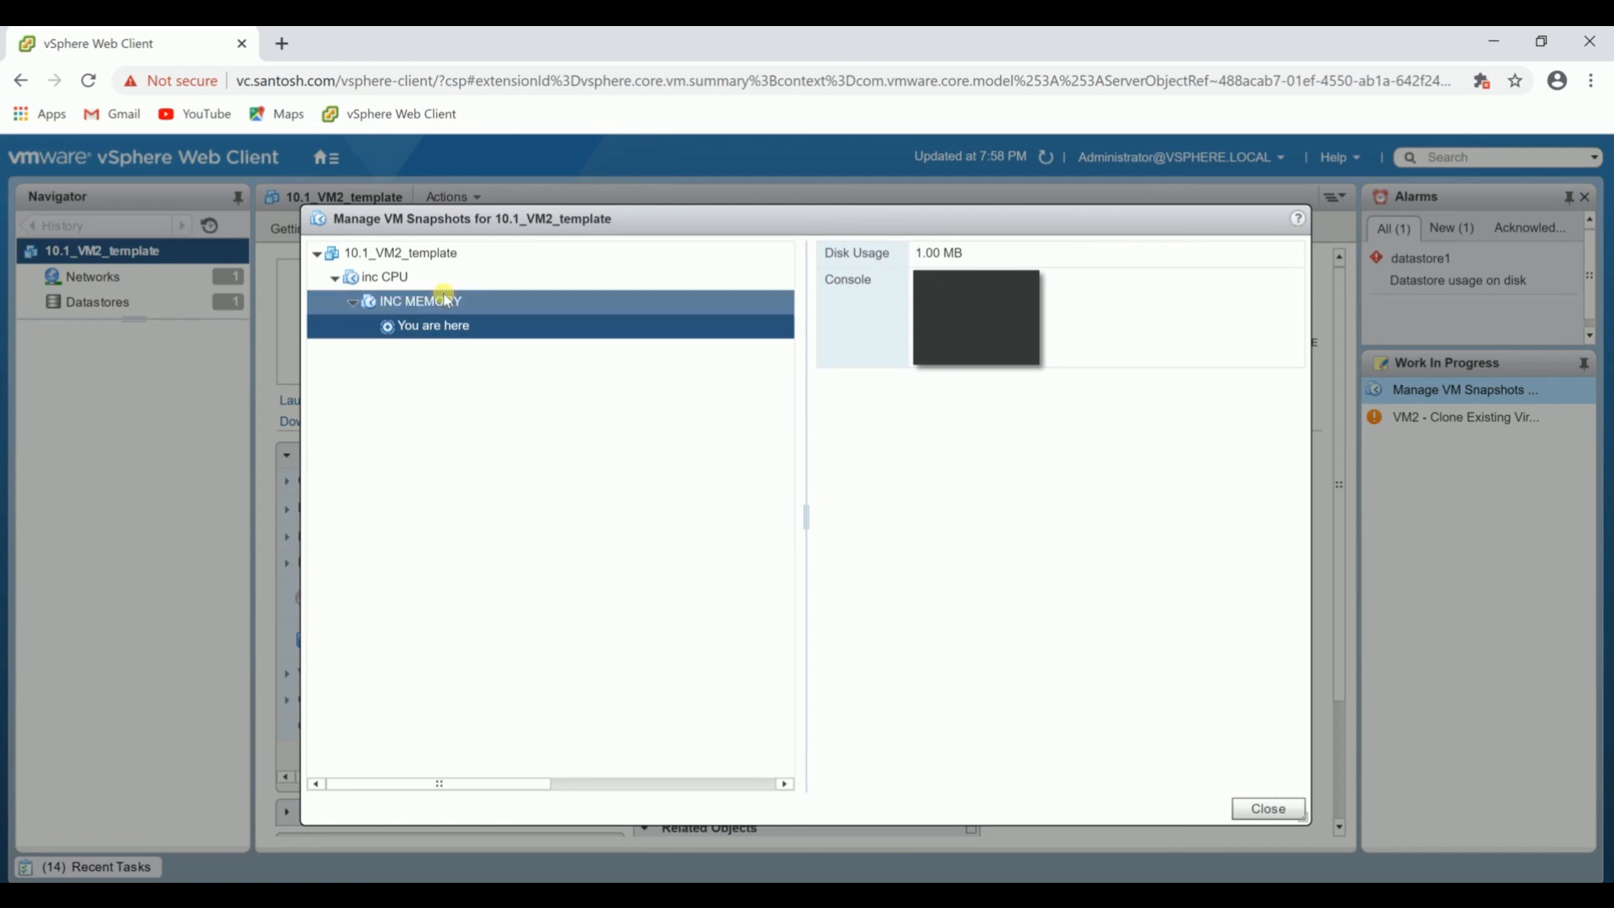
Revert 10.1_VM2_template to the INC MEMORY snapshot and close the snapshot manager.
{"action": "left_click", "coordinate": [445, 301]}
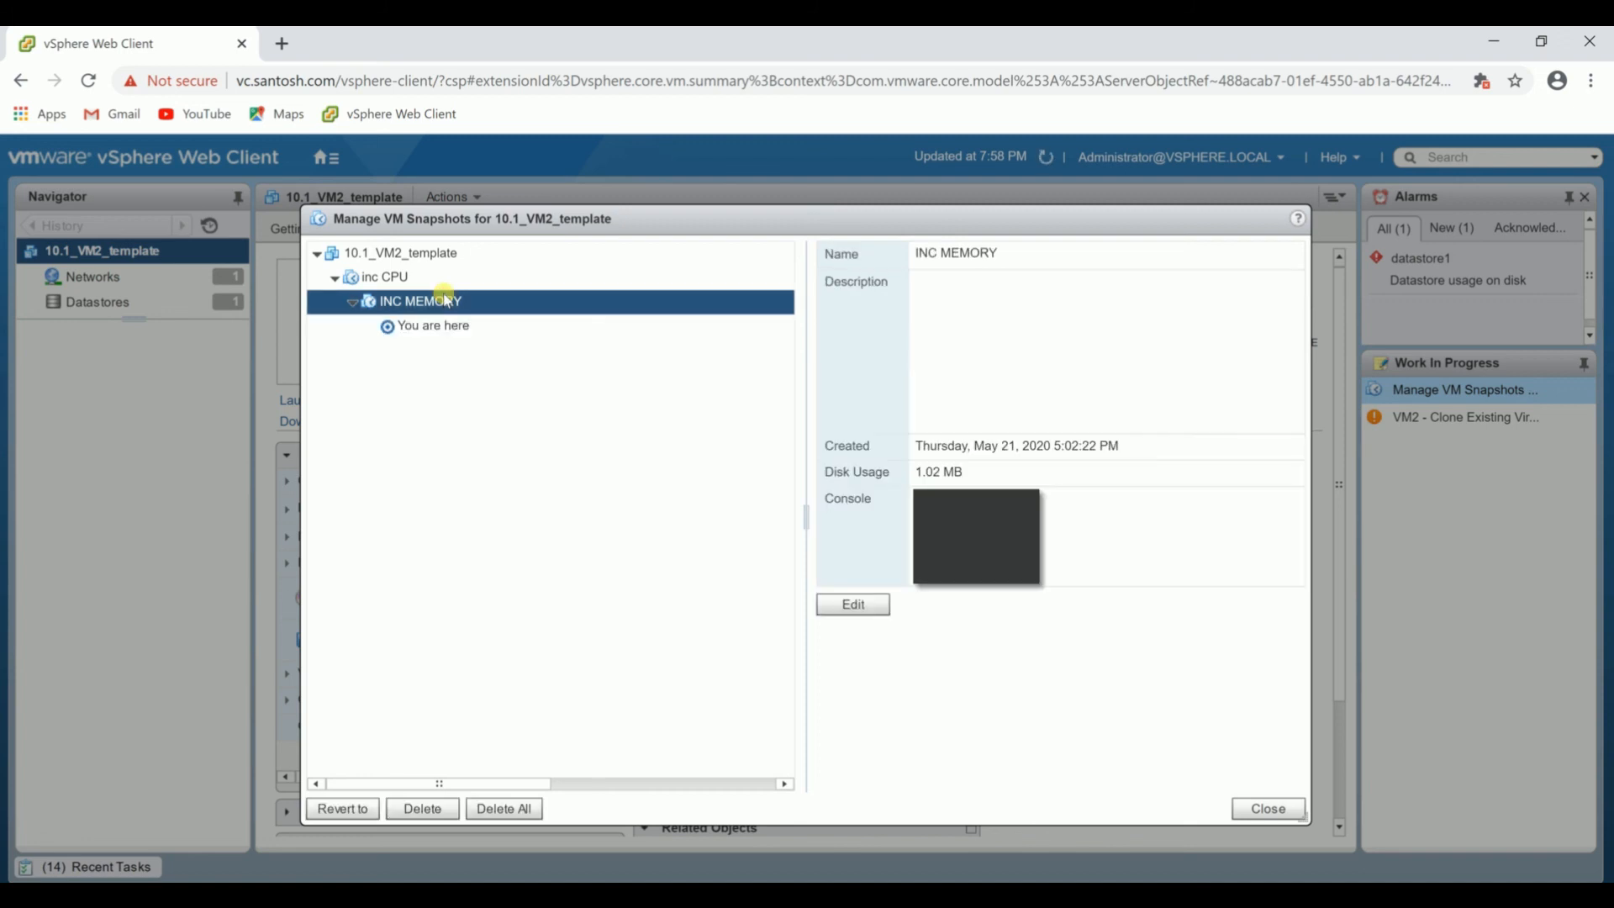
{"action": "left_click", "coordinate": [358, 809]}
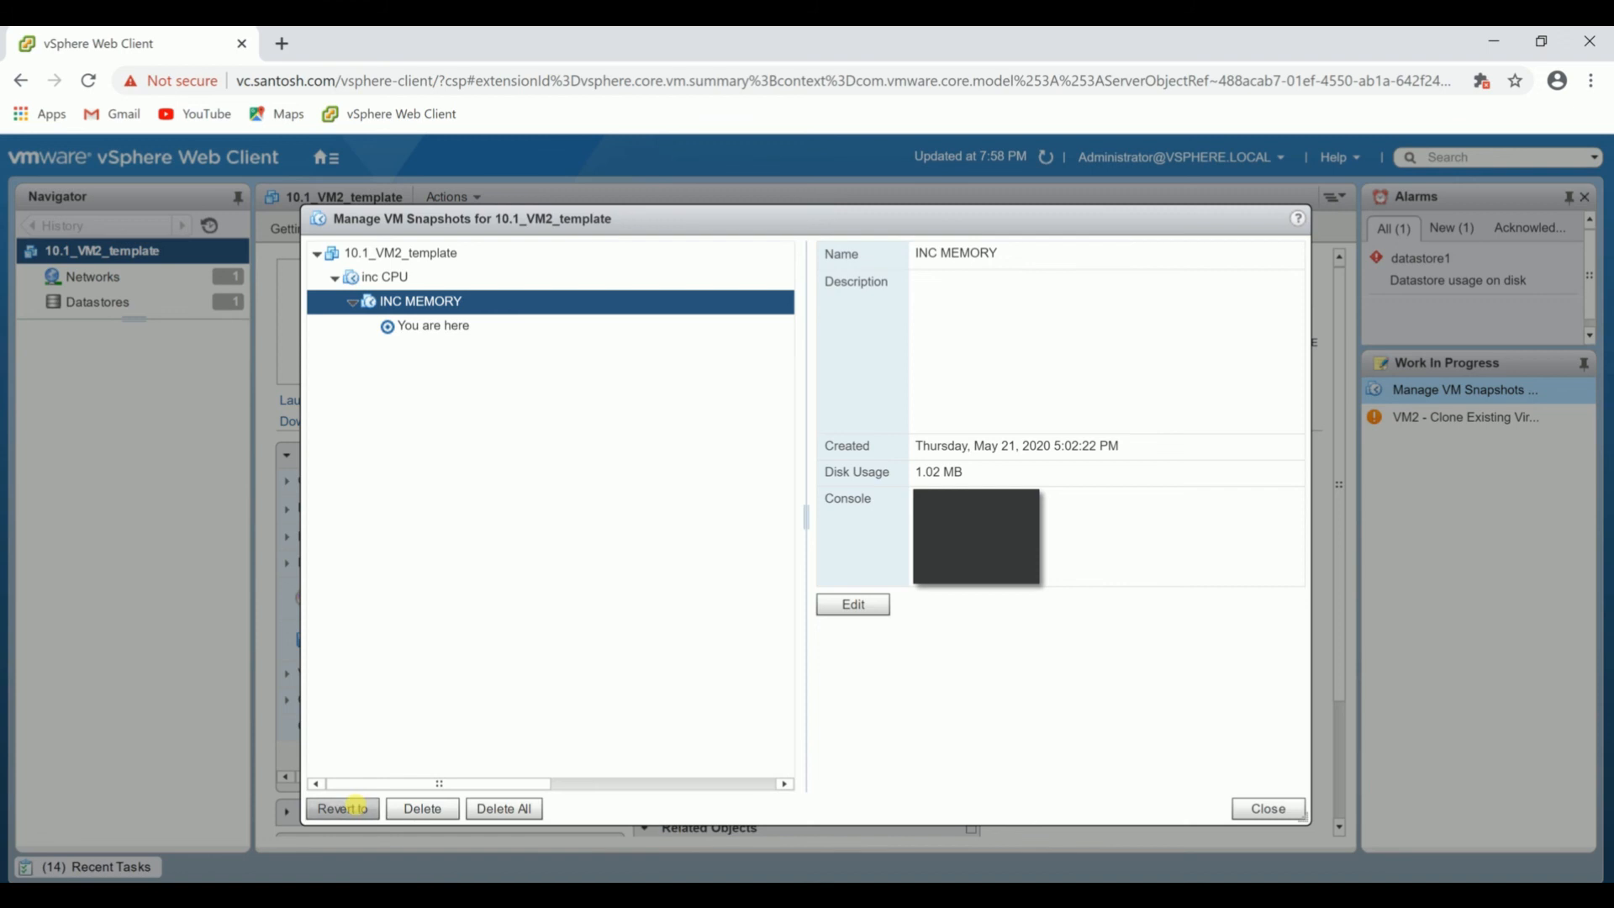
{"action": "left_click", "coordinate": [765, 552]}
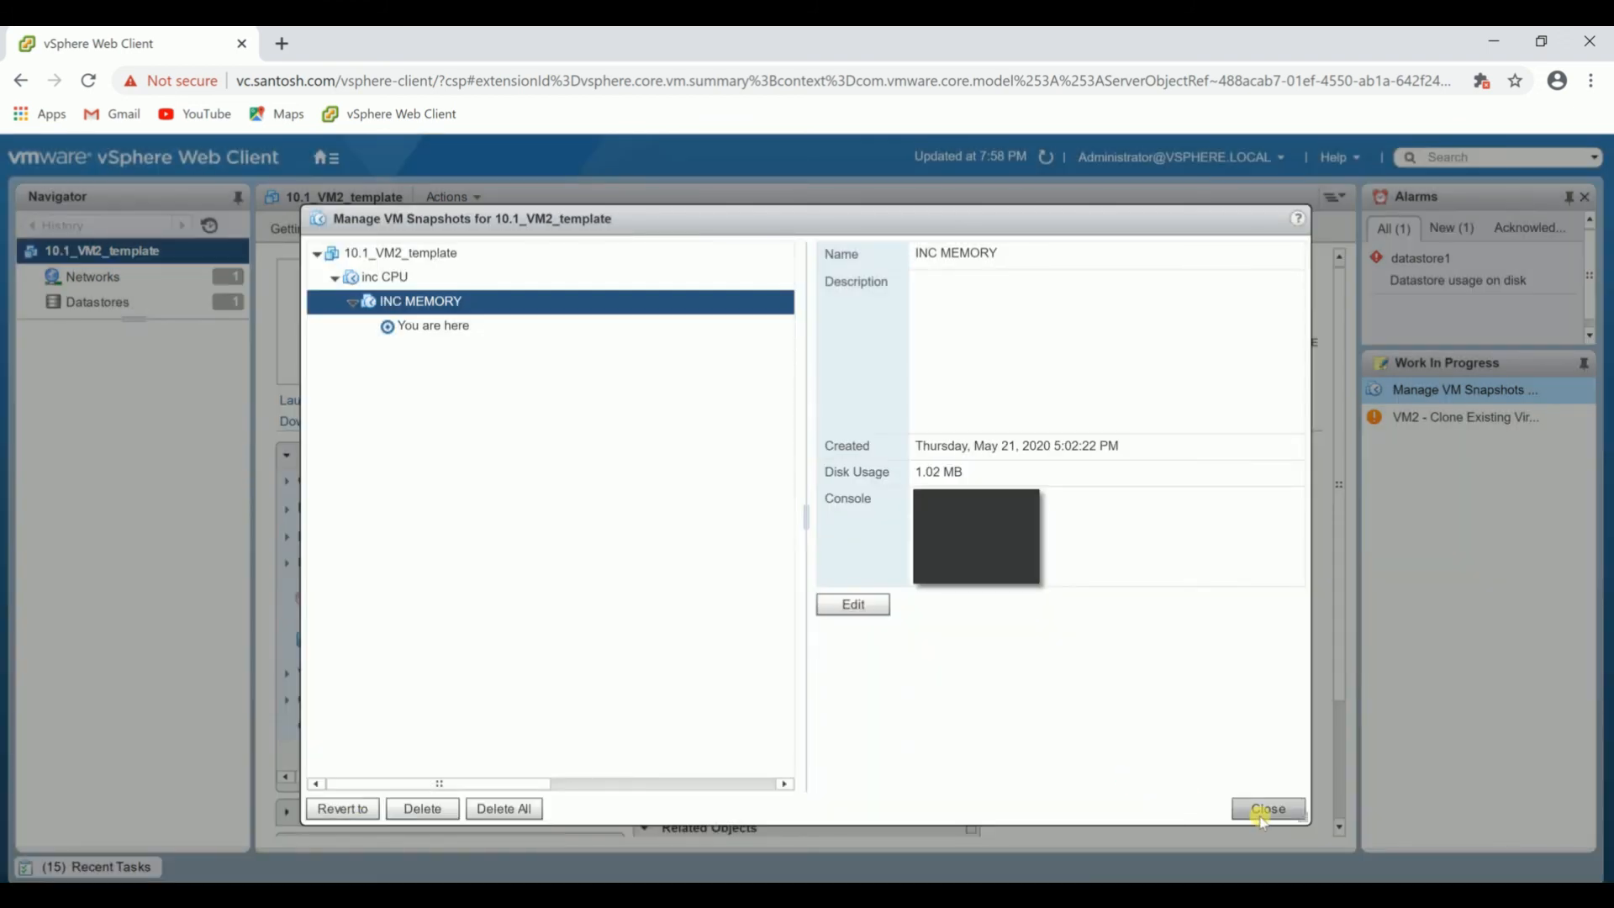
{"action": "left_click", "coordinate": [1263, 808]}
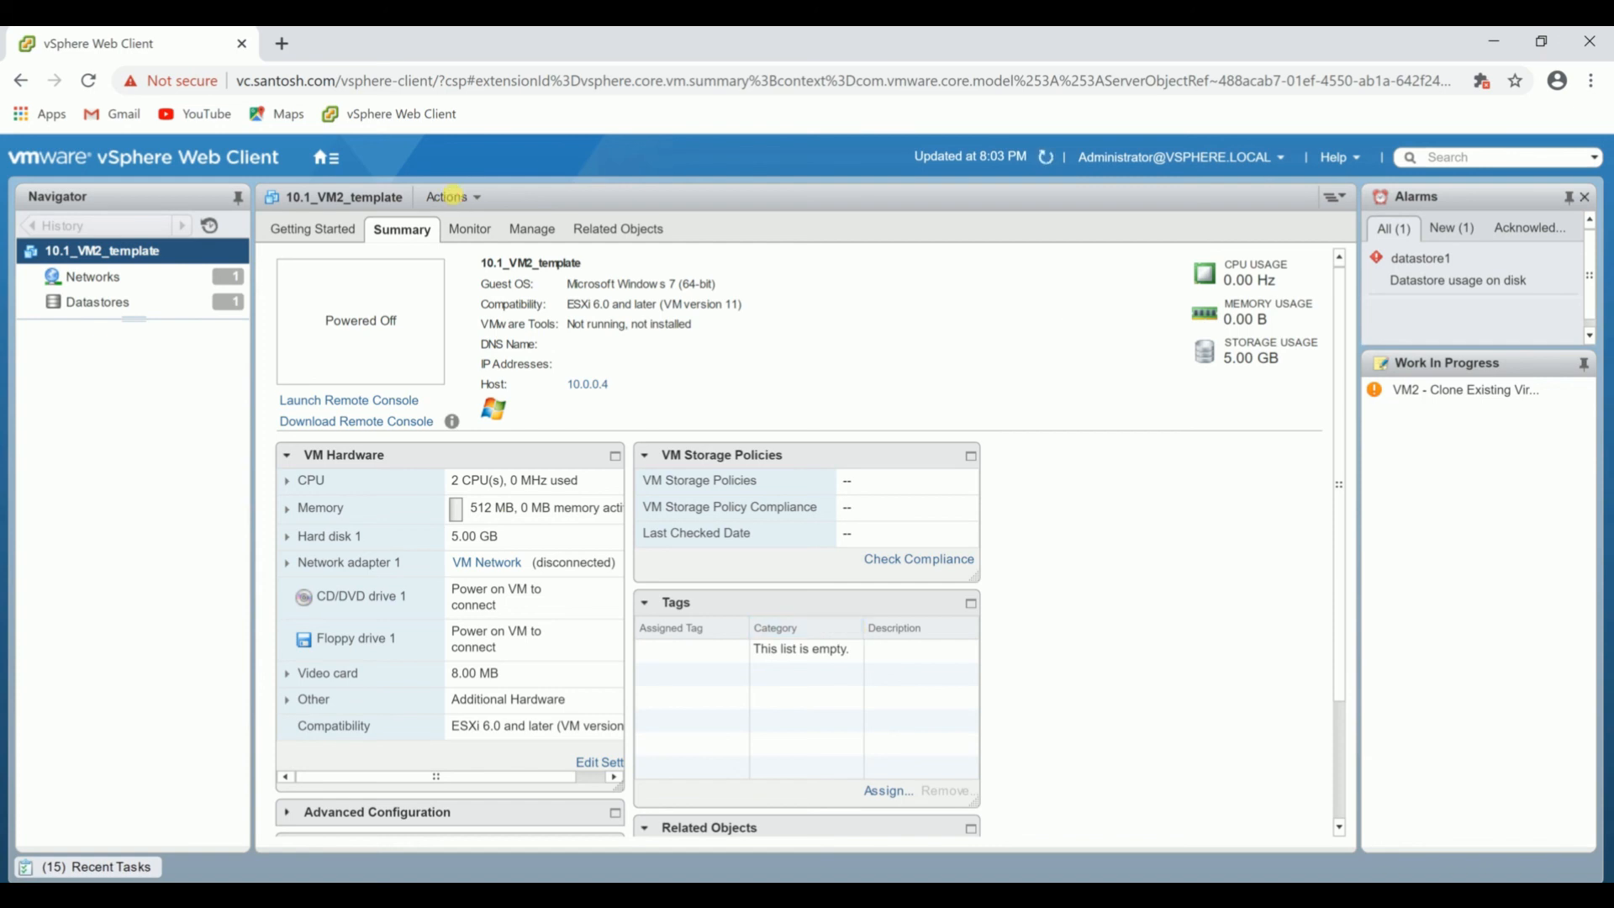
Delete the inc CPU snapshot of 10.1_VM2_template in the snapshot manager.
{"action": "left_click", "coordinate": [454, 196]}
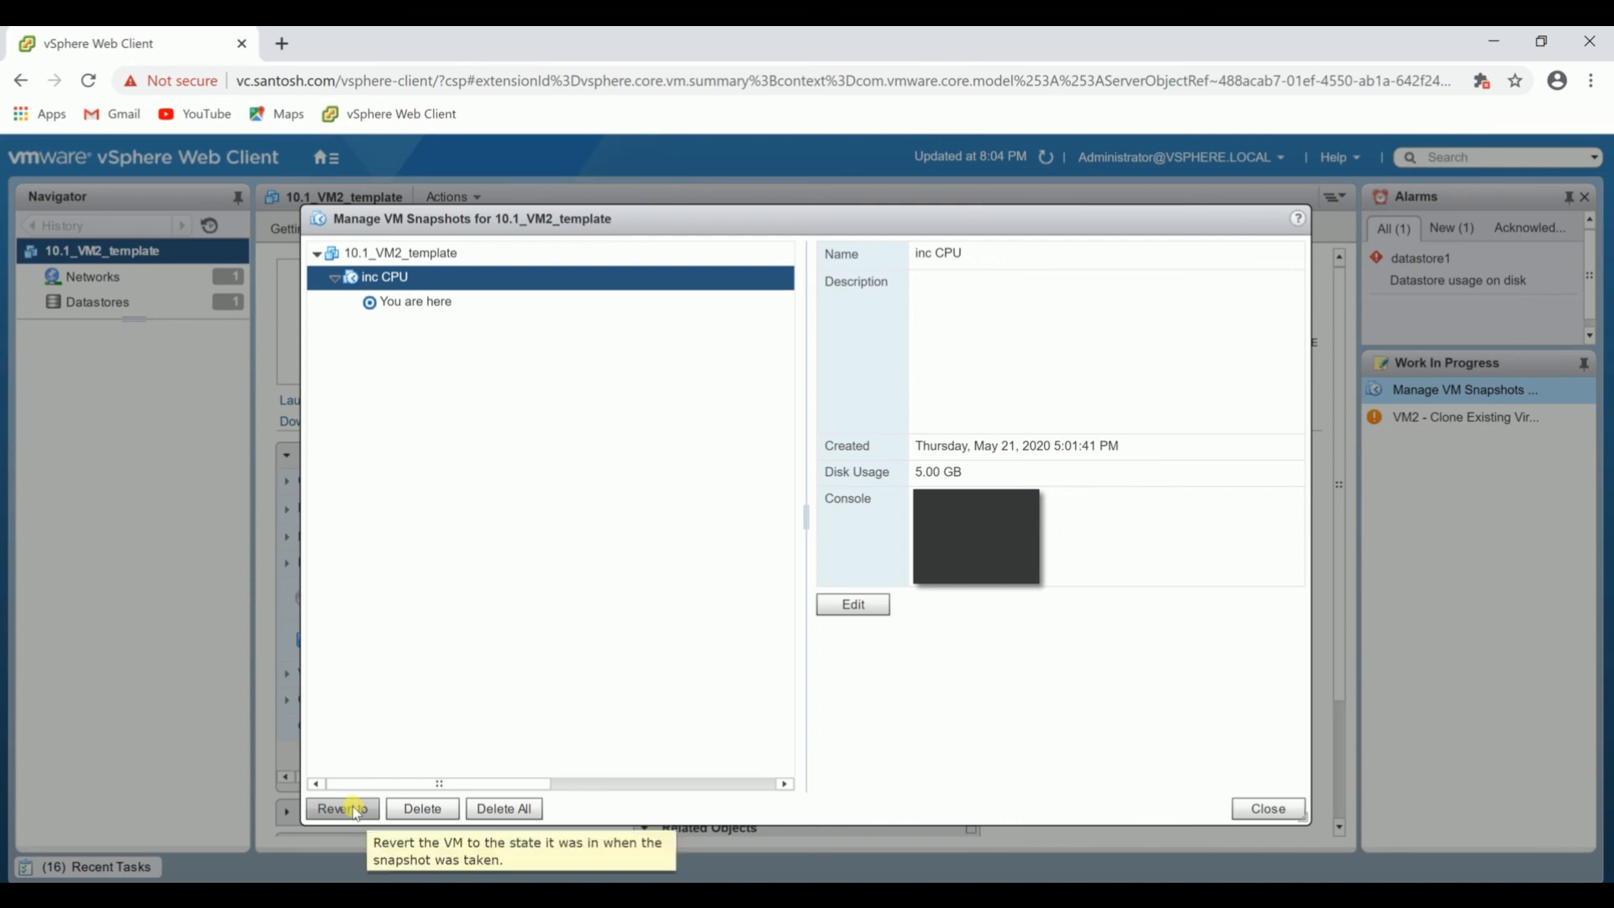
{"action": "left_click", "coordinate": [418, 309]}
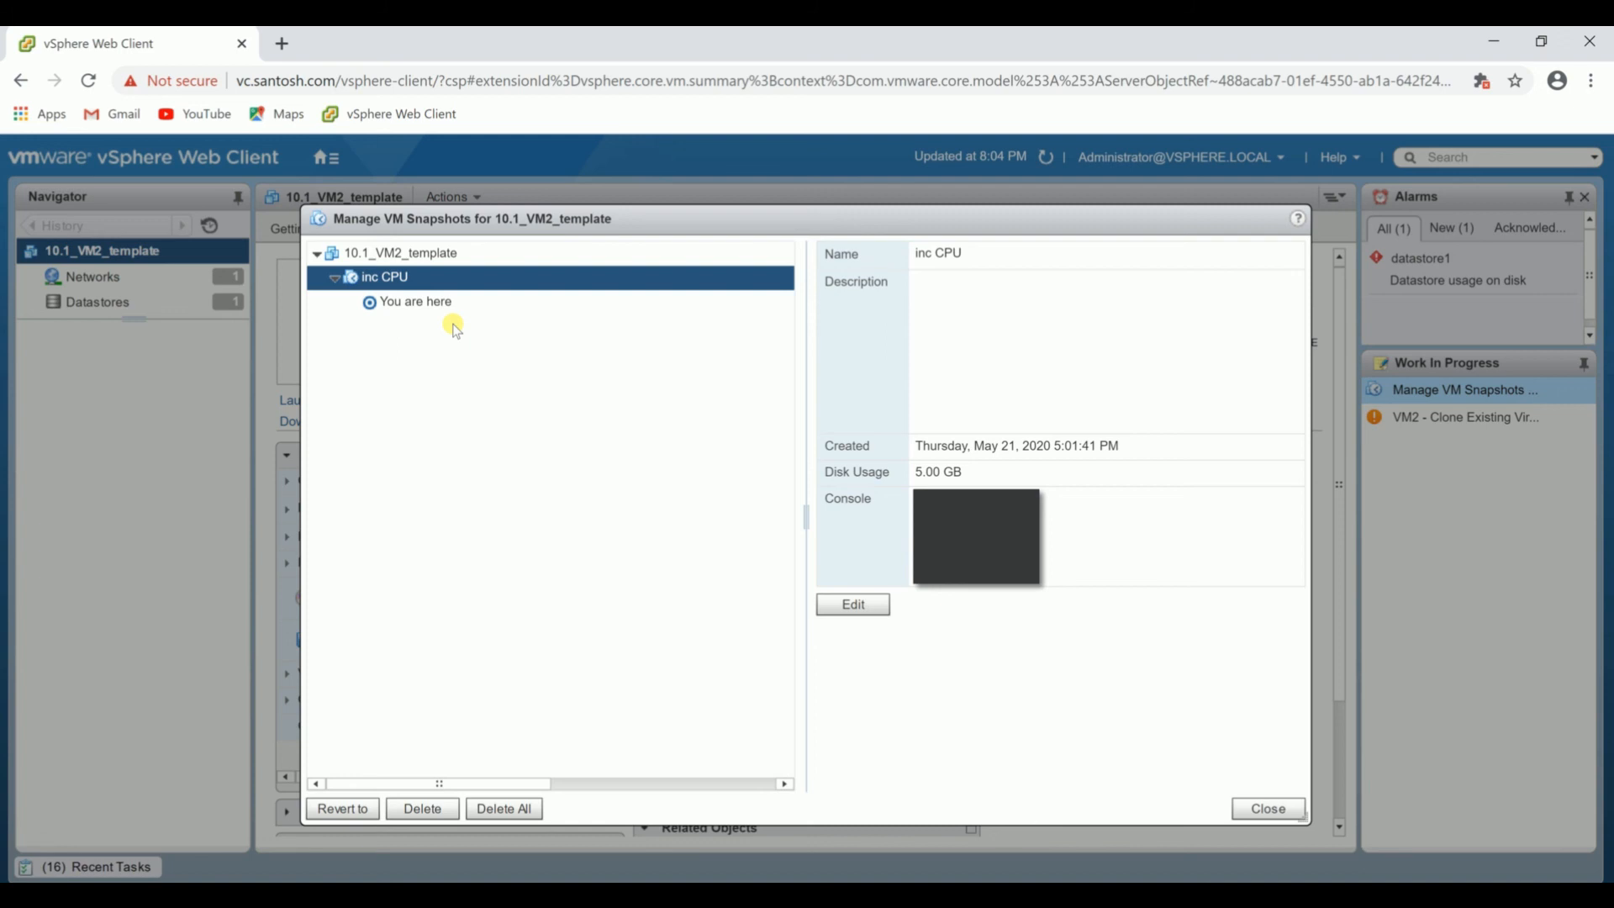
{"action": "left_click", "coordinate": [432, 811]}
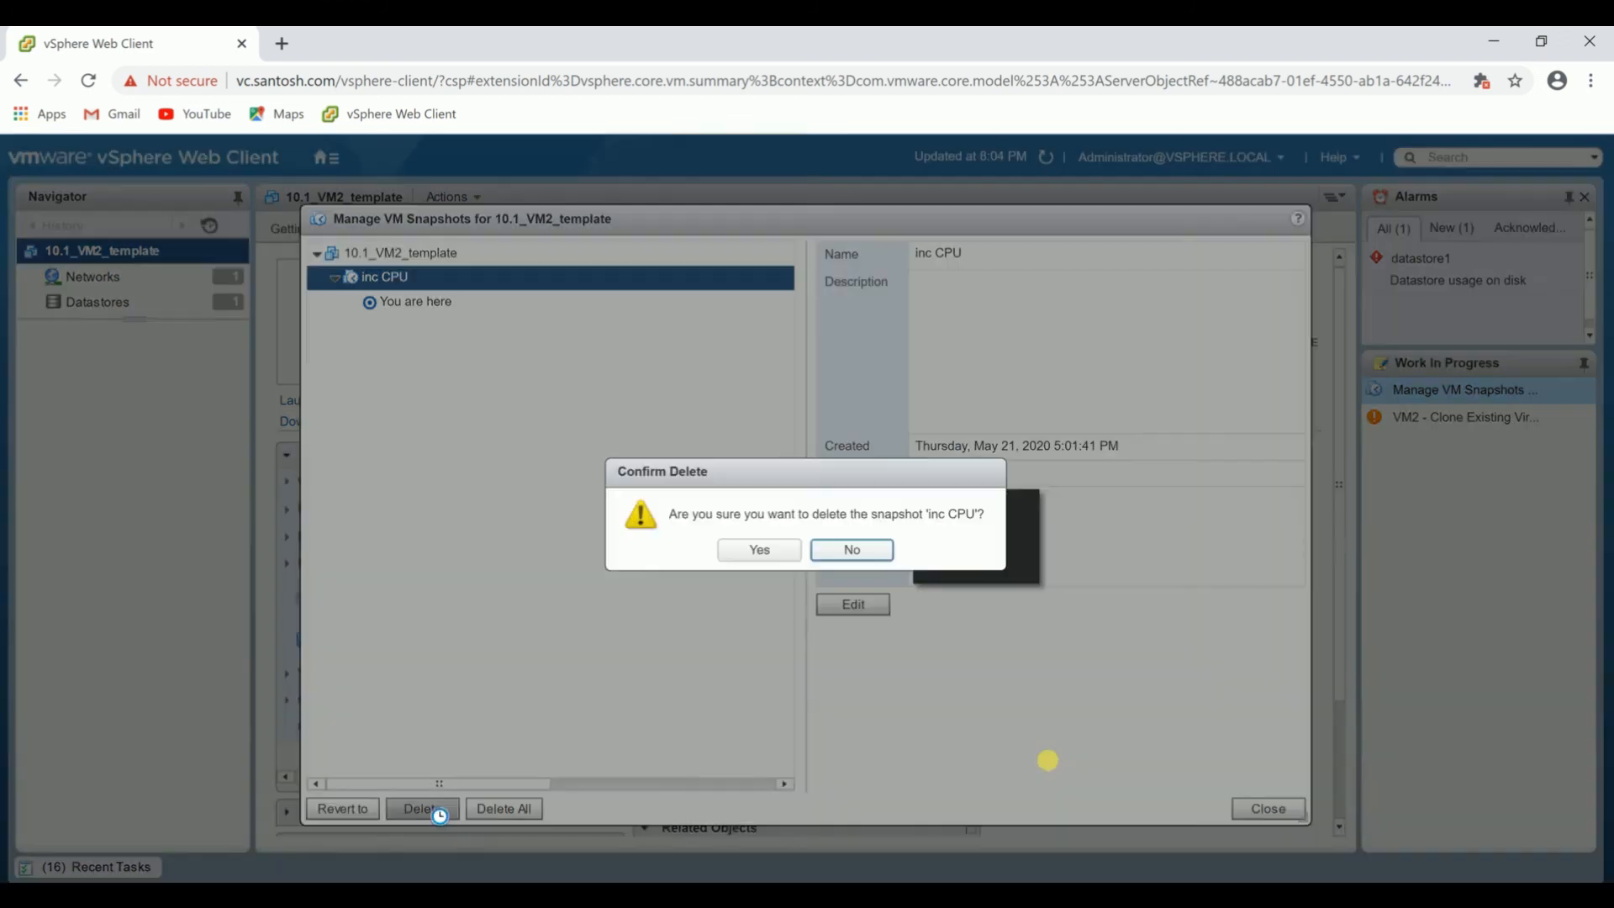
{"action": "left_click", "coordinate": [759, 550]}
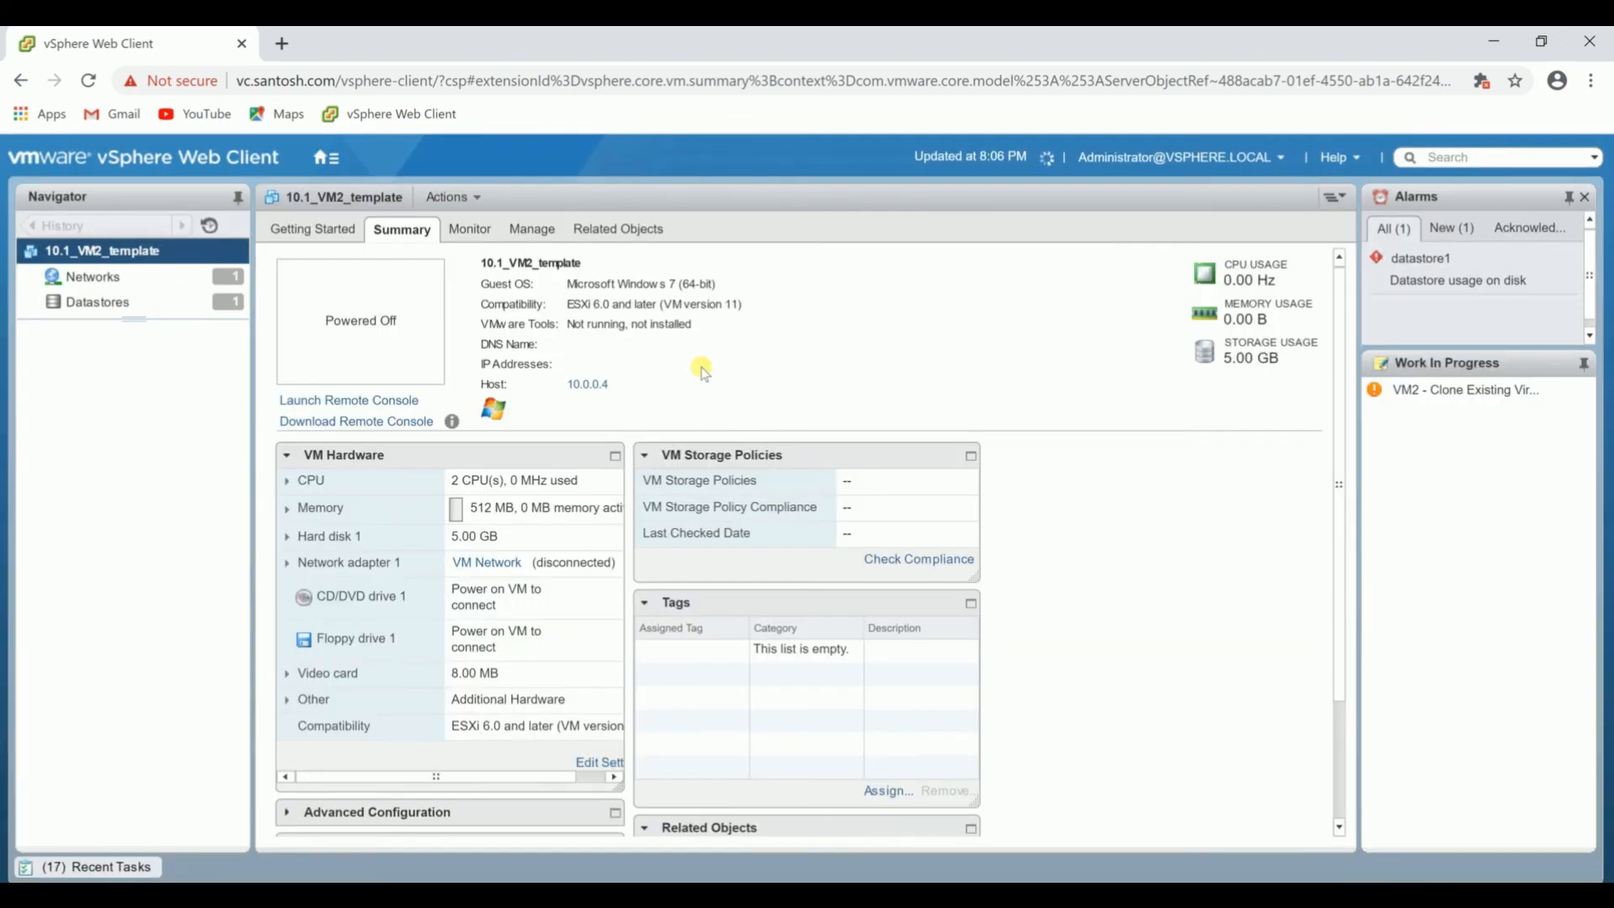